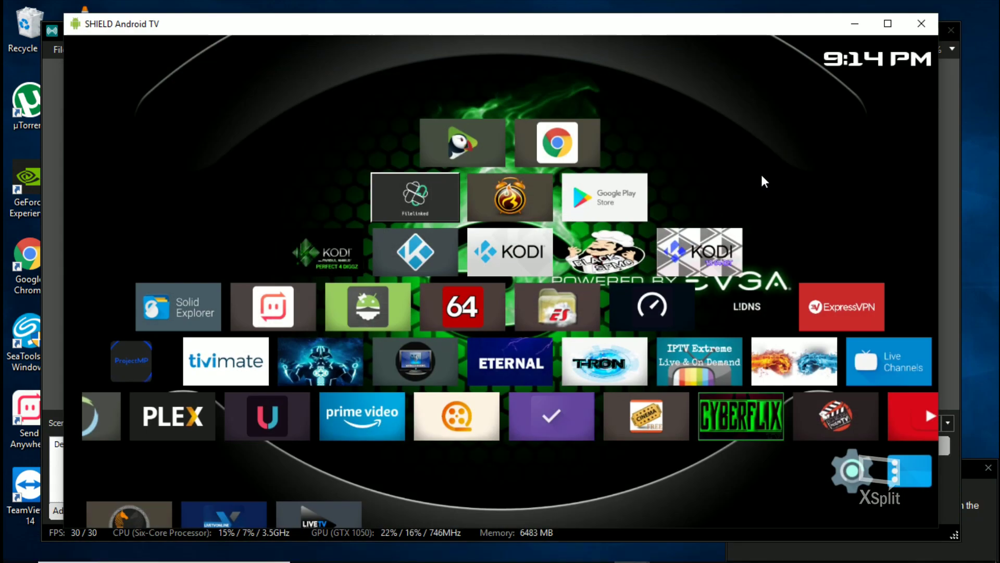
Step: Maximize the SHIELD TV window and launch Google Play Store from the home screen
click(888, 24)
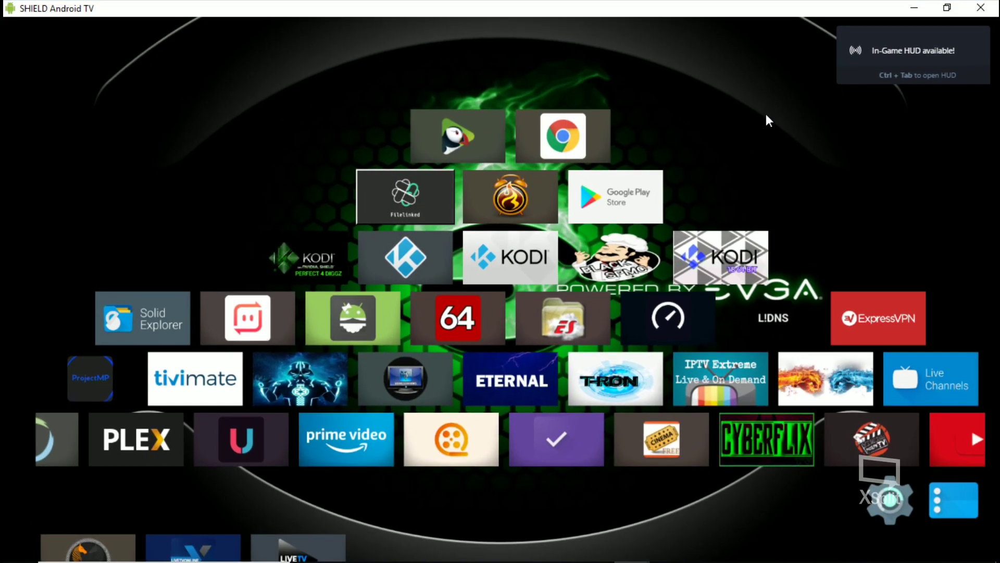
key(Right)
key(Right)
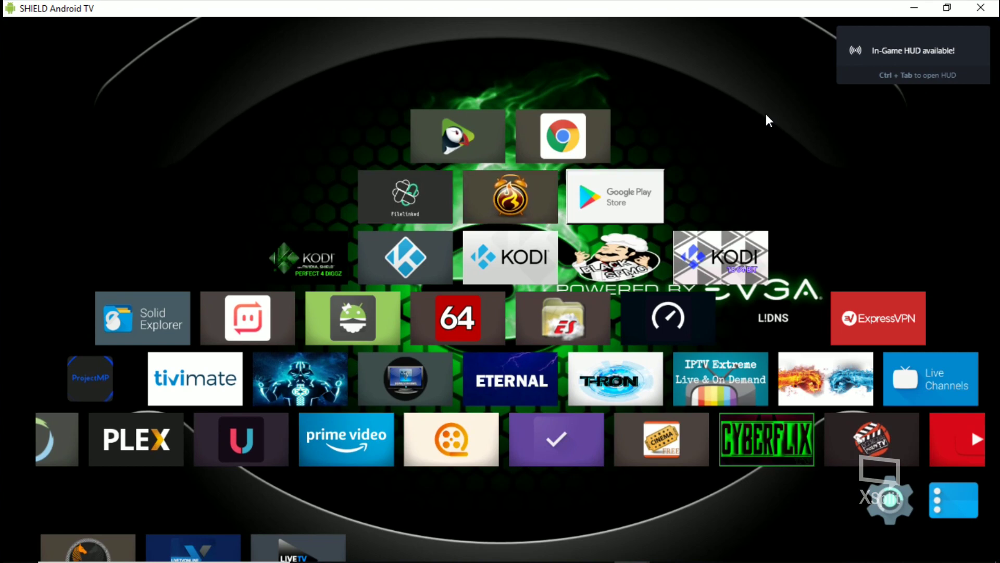
key(Return)
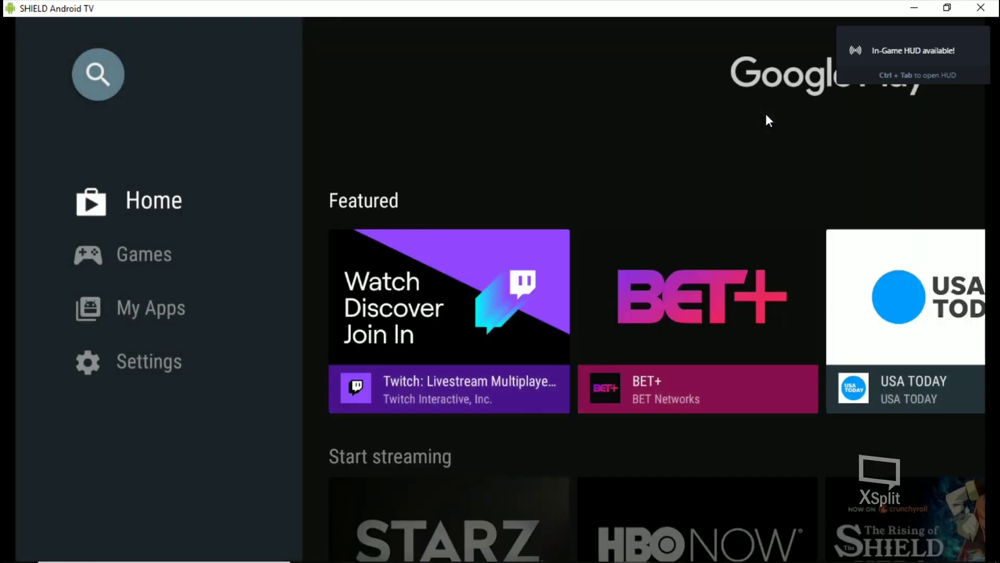
Step: Search the Play Store for 'down' and install Downloader by AFTVnews
key(Up)
key(Return)
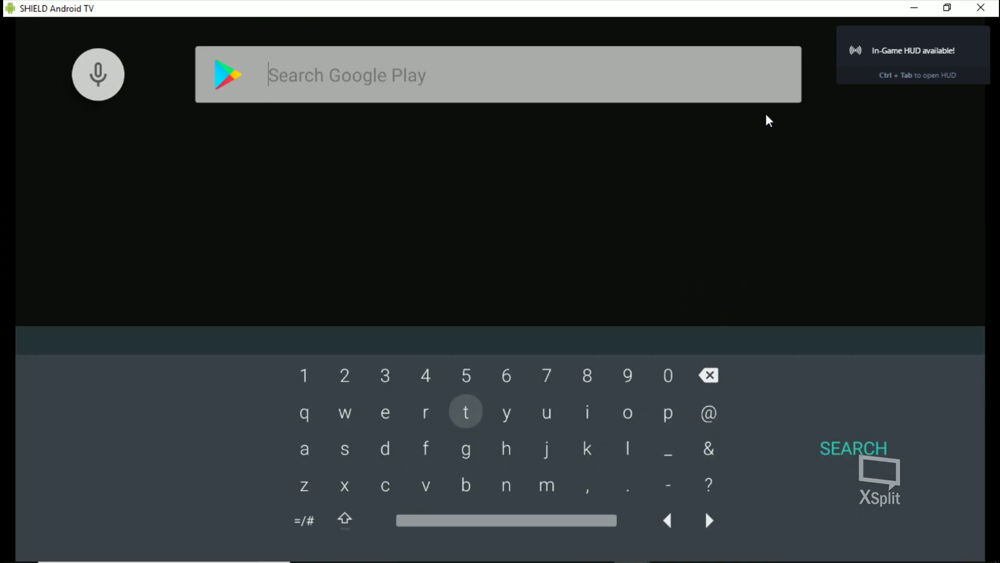
text(down)
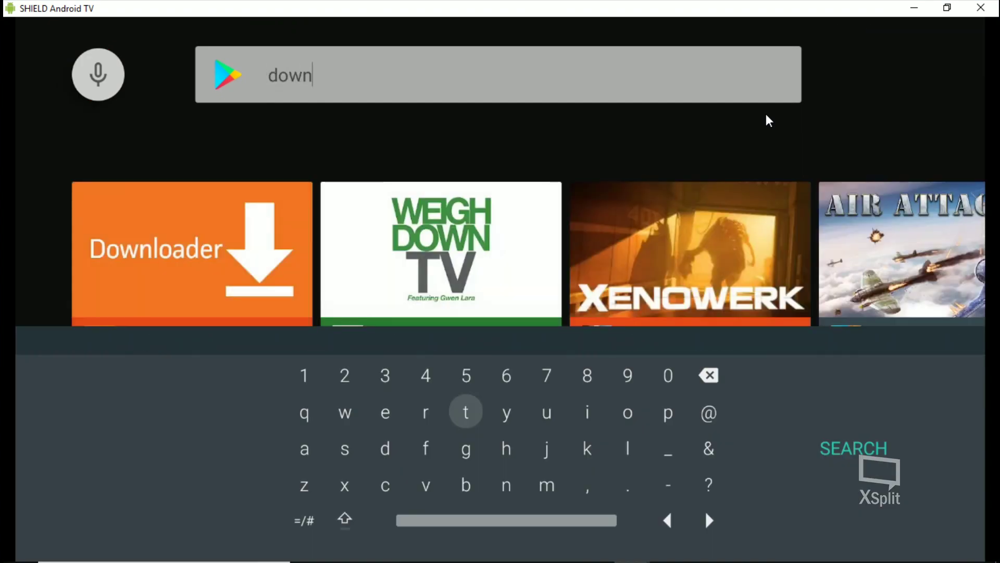
key(Right)
key(Right)
key(Right)
key(Right)
key(Right)
key(Right)
key(Return)
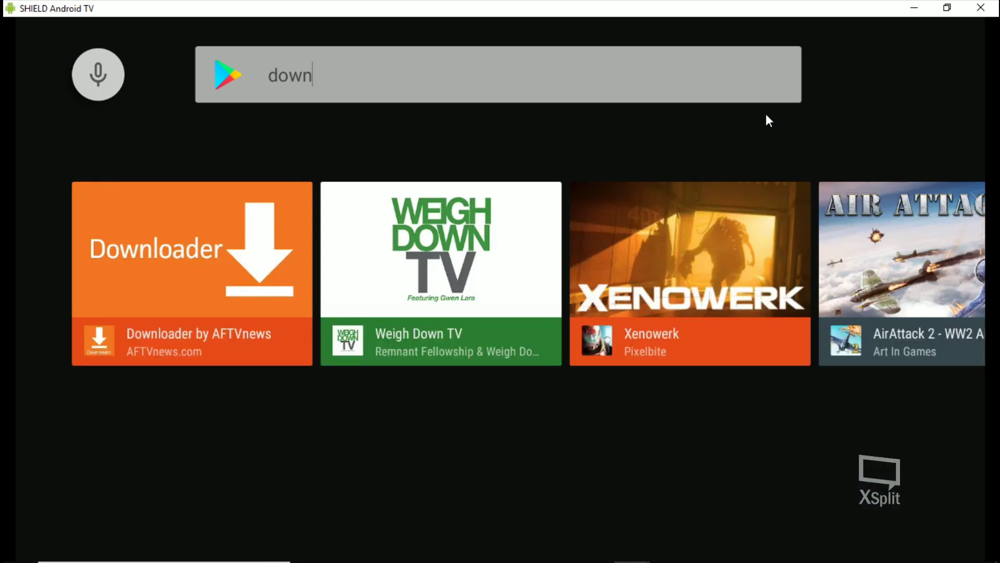
key(Down)
key(Return)
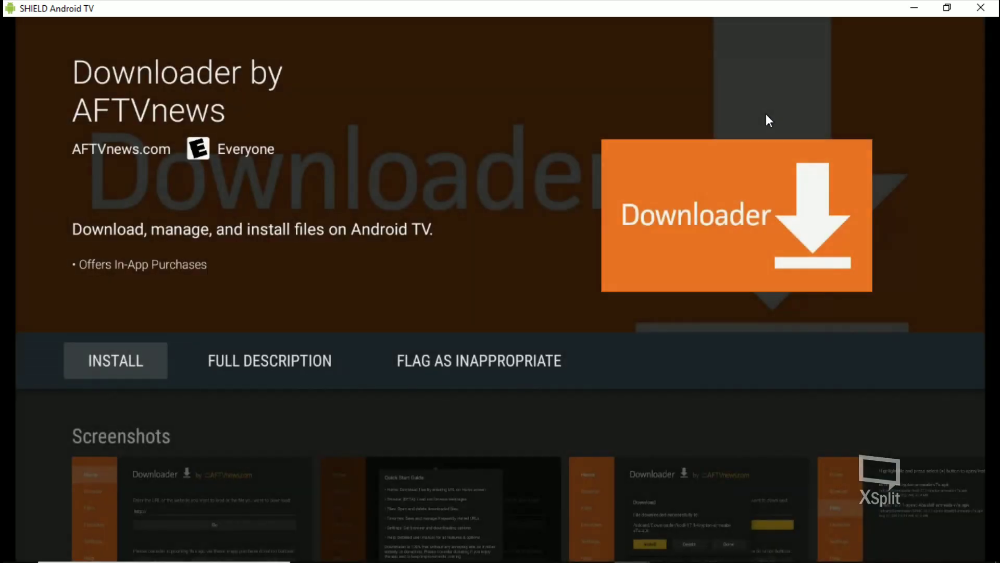
key(Return)
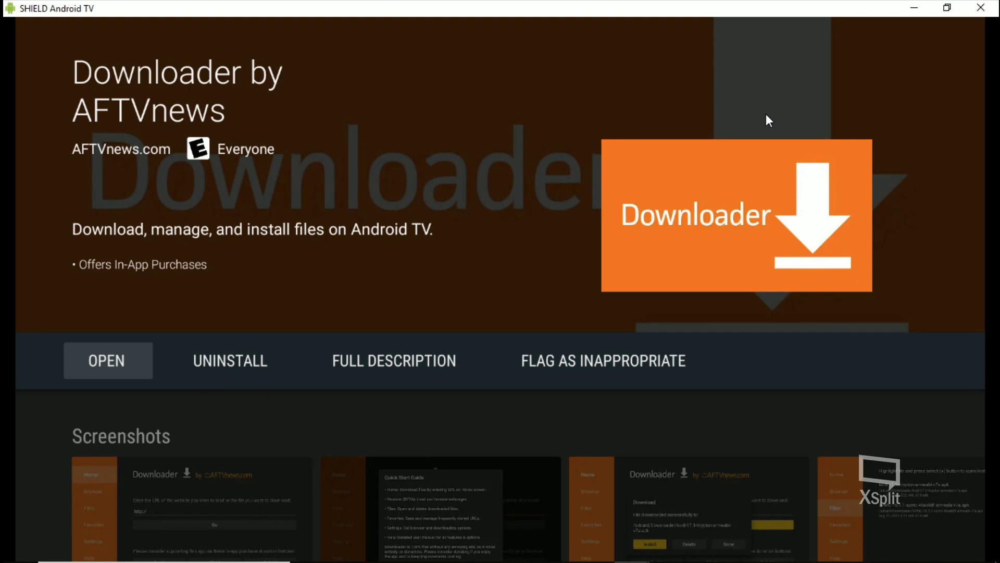
Step: Grant Downloader's permission, dismiss the Quick Start Guide, and submit browser.aftvnews.com
key(Return)
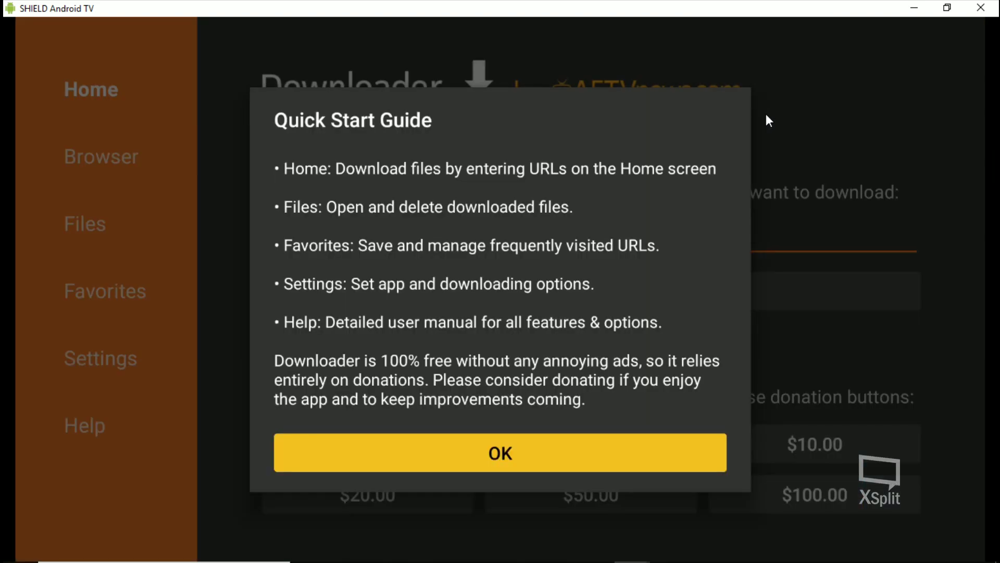
key(Return)
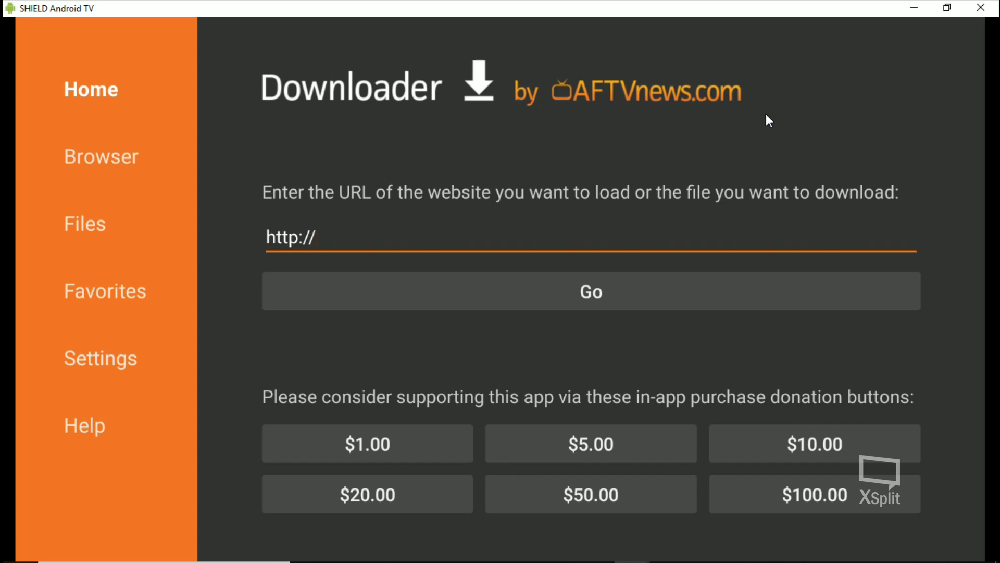
text(brow)
text(ser.a)
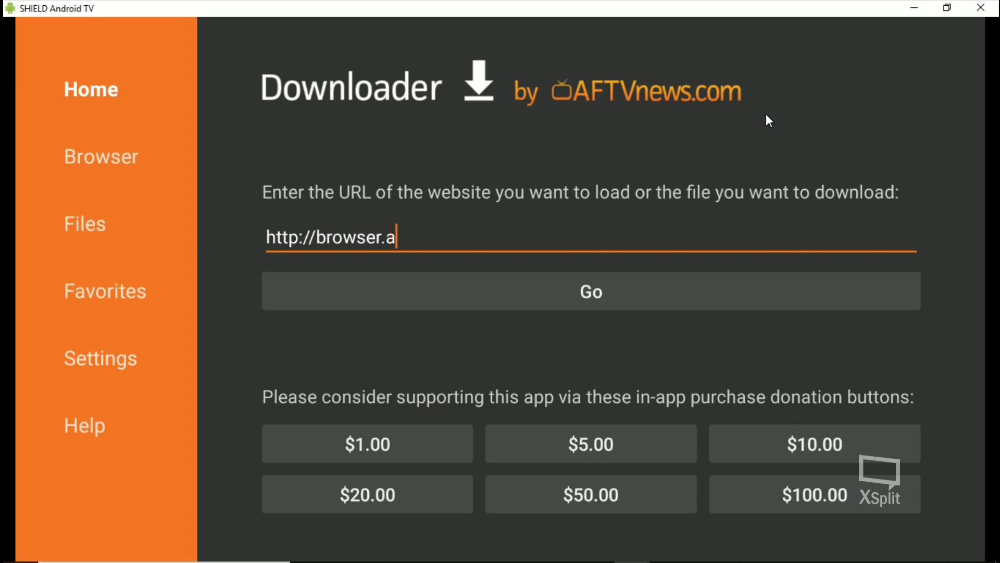
text(ftvne)
text(ws.)
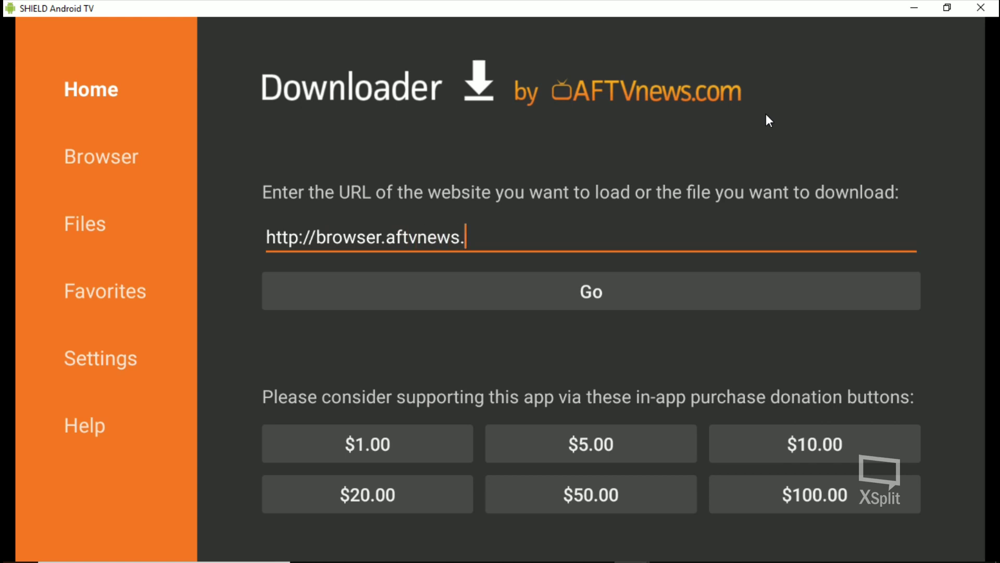
text(com)
key(Down)
Step: Download the browser plugin and set Downloader to Allowed for installing unknown apps
key(Return)
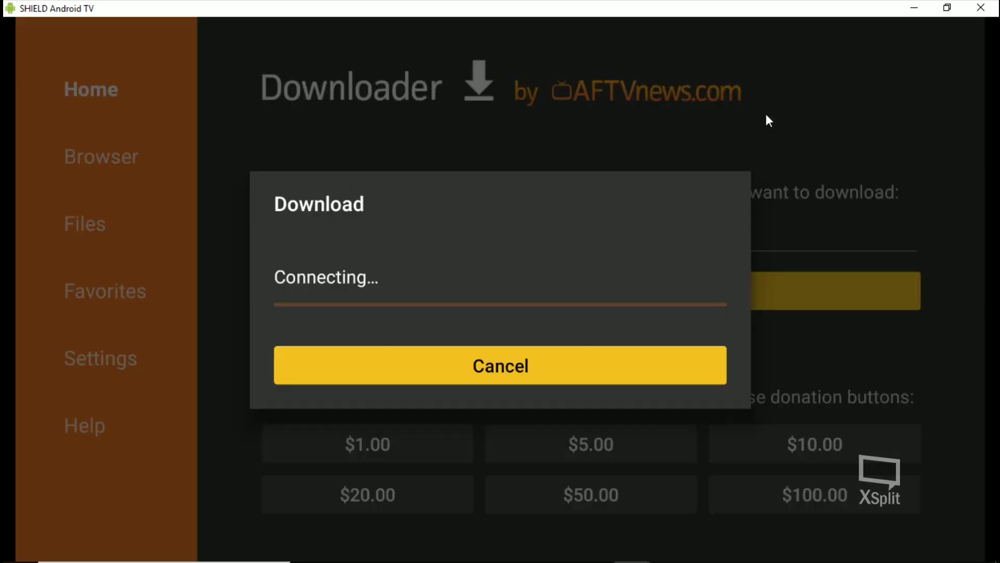
key(Return)
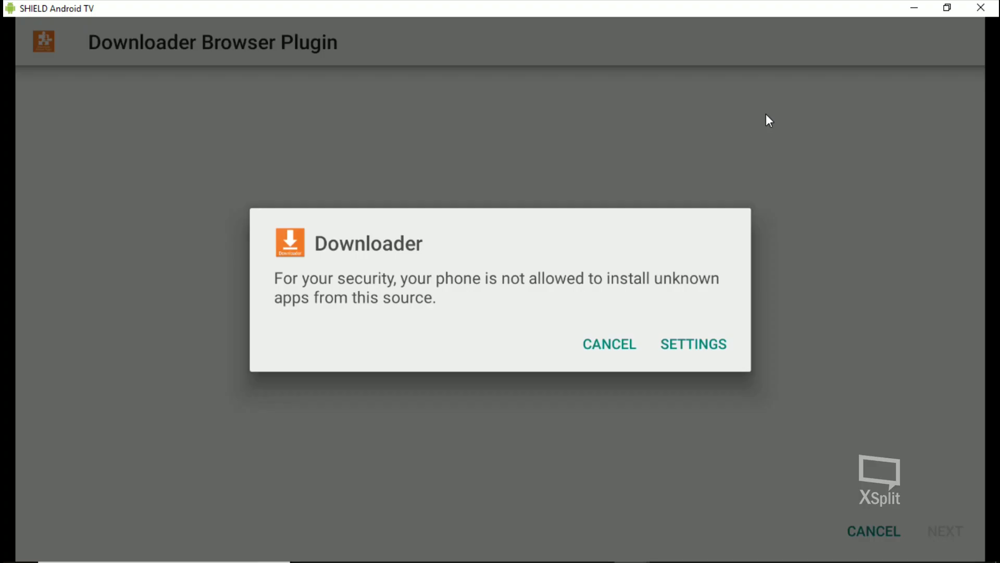
key(Right)
key(Return)
key(Down)
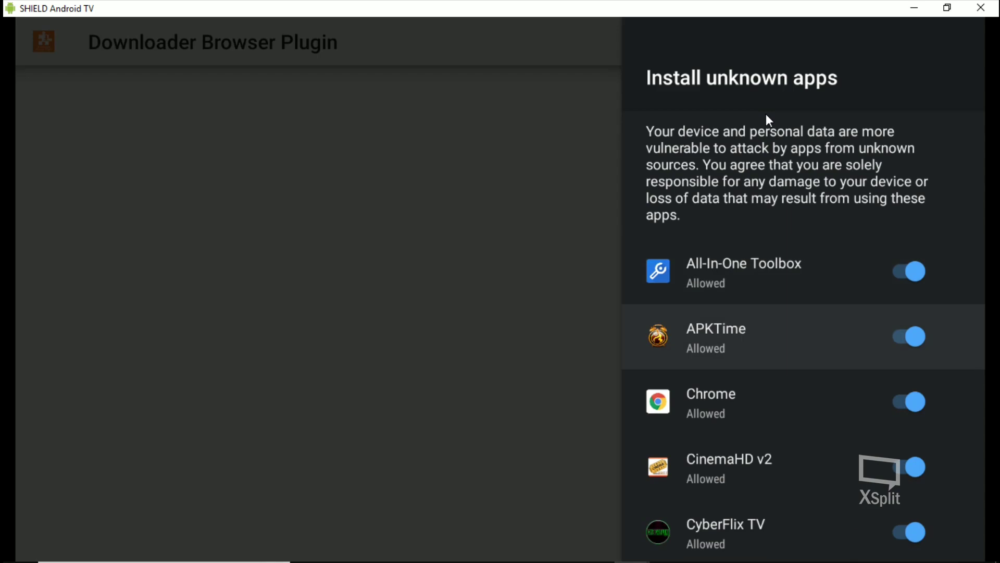
key(Down)
key(Down)
key(Down)
key(Down)
key(Down)
key(Down)
key(Down)
key(Down)
key(Down)
key(Down)
key(Down)
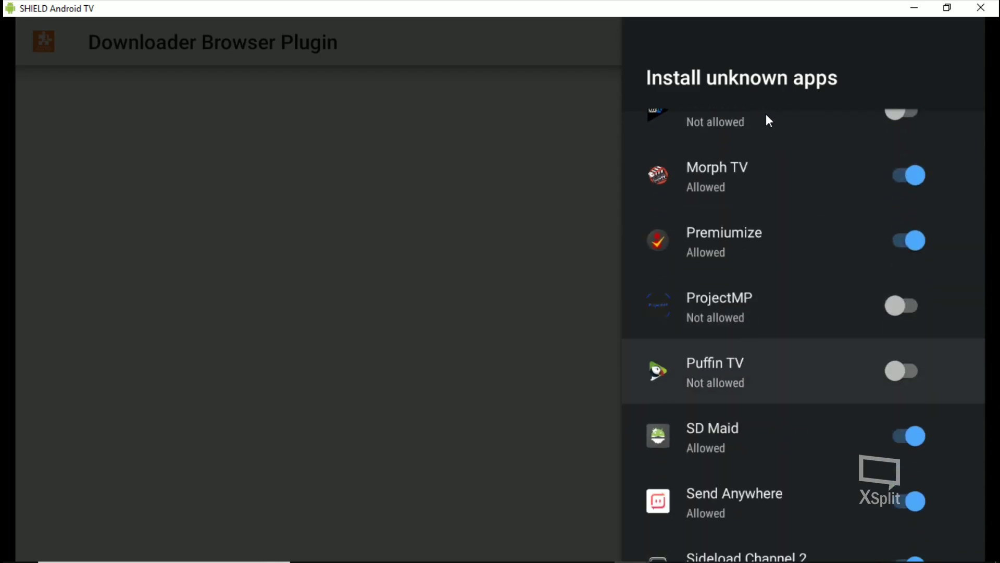
key(Down)
key(Down)
key(Down)
key(Down)
key(Down)
key(Down)
key(Down)
key(Down)
key(Down)
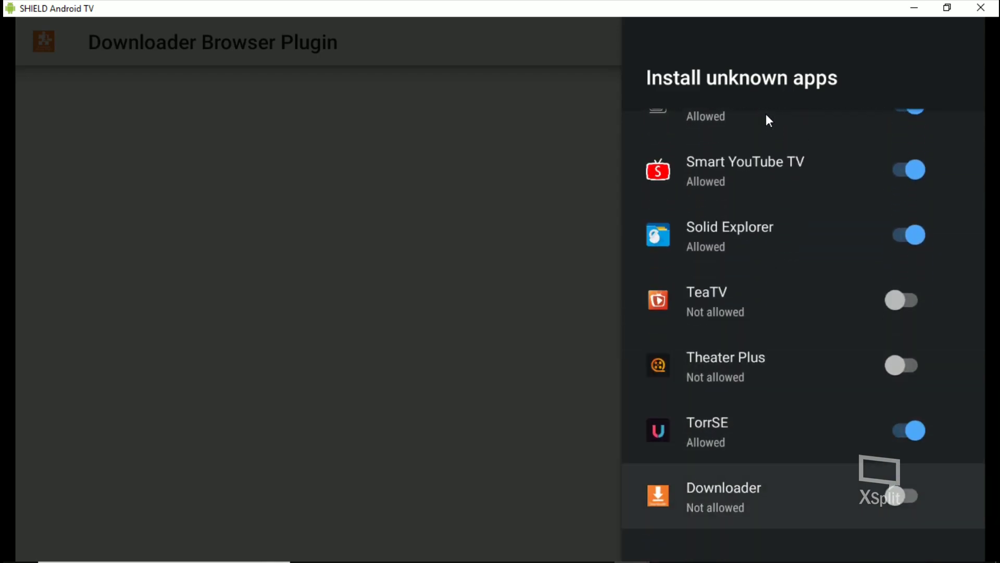
key(Return)
key(Escape)
key(Escape)
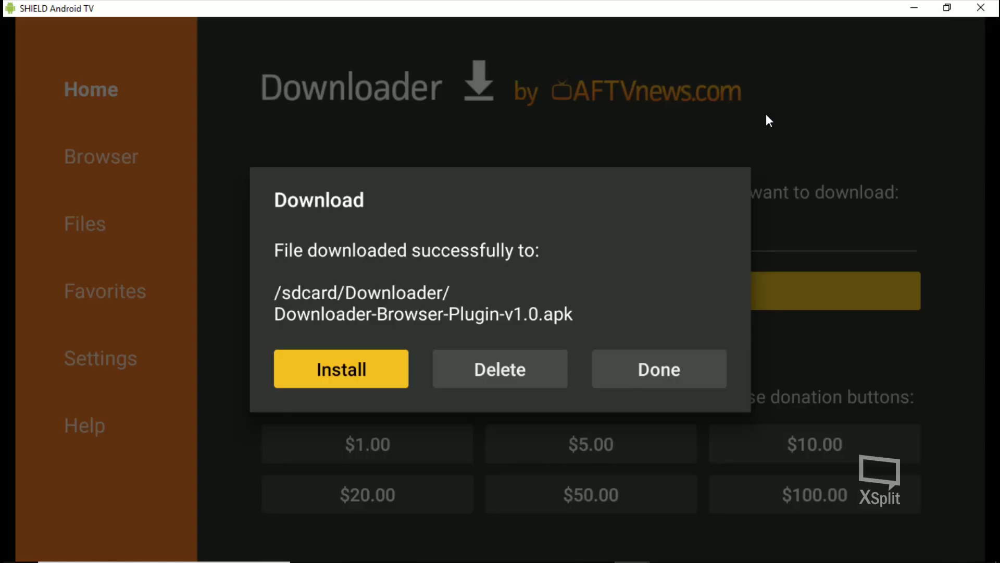
Step: Delete the downloaded Downloader-Browser-Plugin-v1.0.apk file and confirm
key(Right)
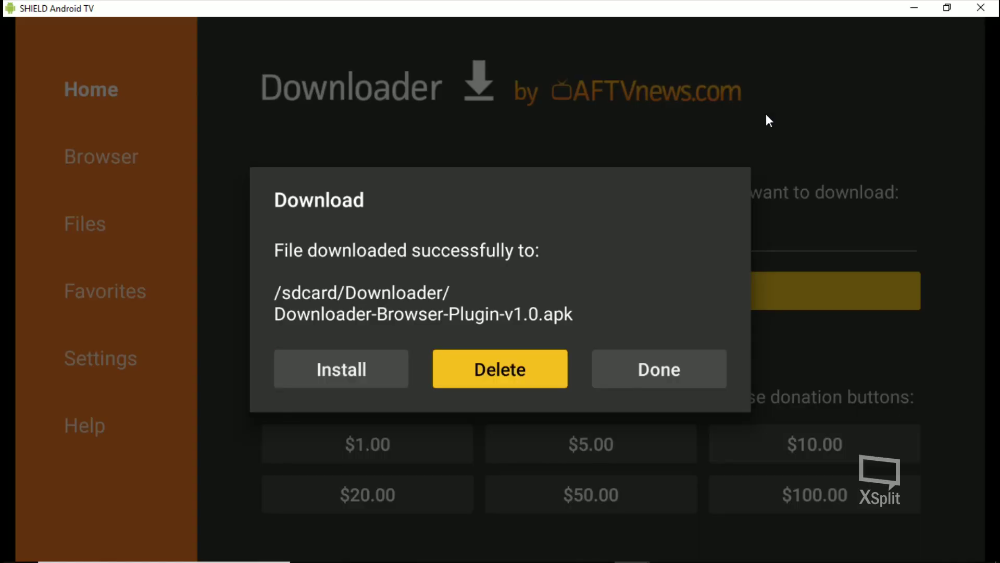
key(Return)
key(Left)
key(Return)
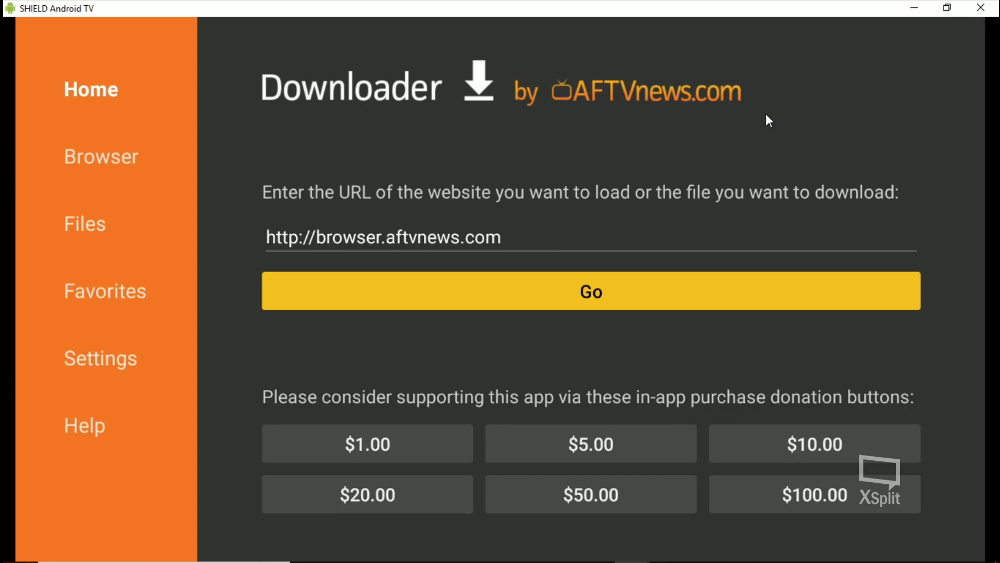
Step: Download again and install the Downloader Browser Plugin, then finish with Done
key(Return)
key(Return)
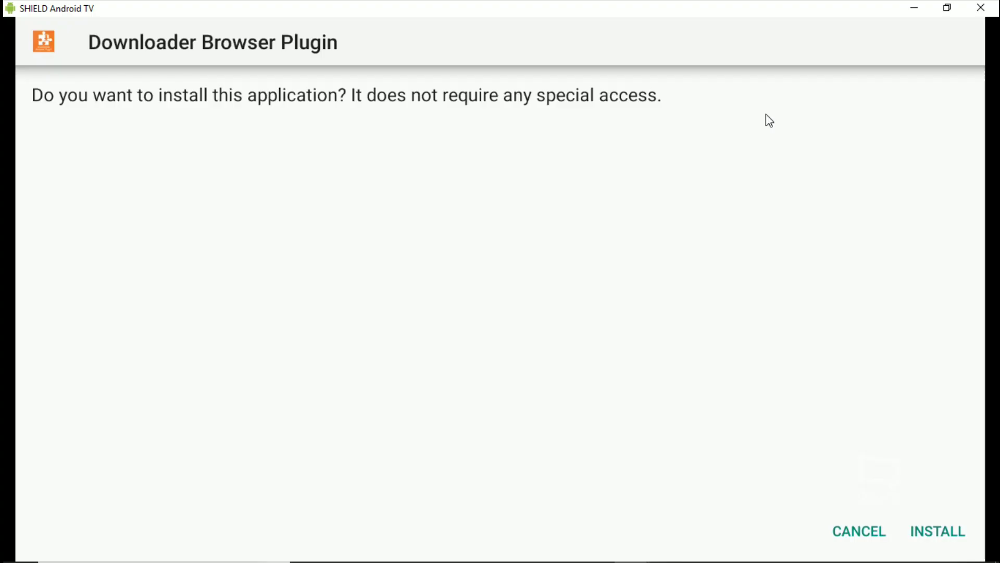
key(Right)
key(Return)
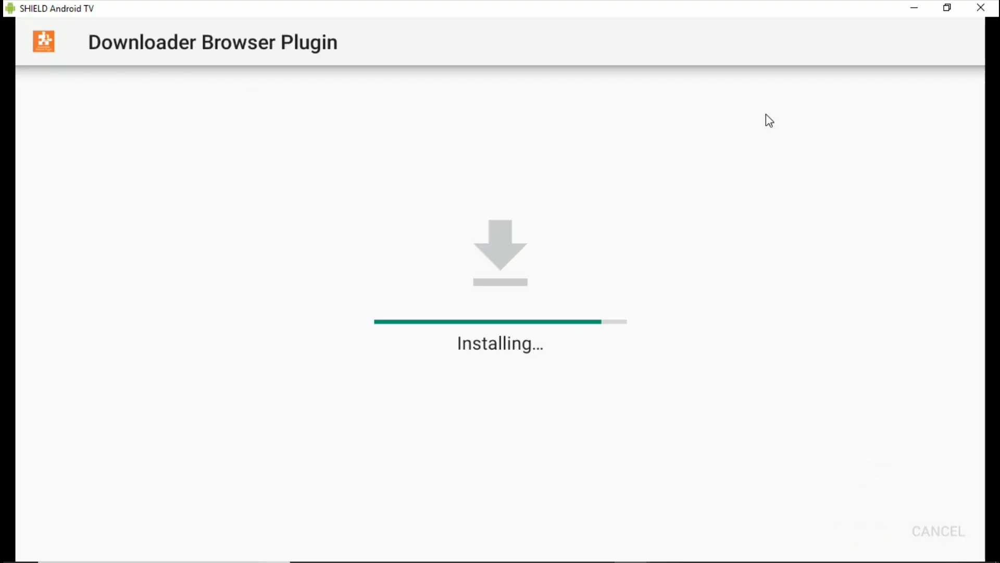
key(Return)
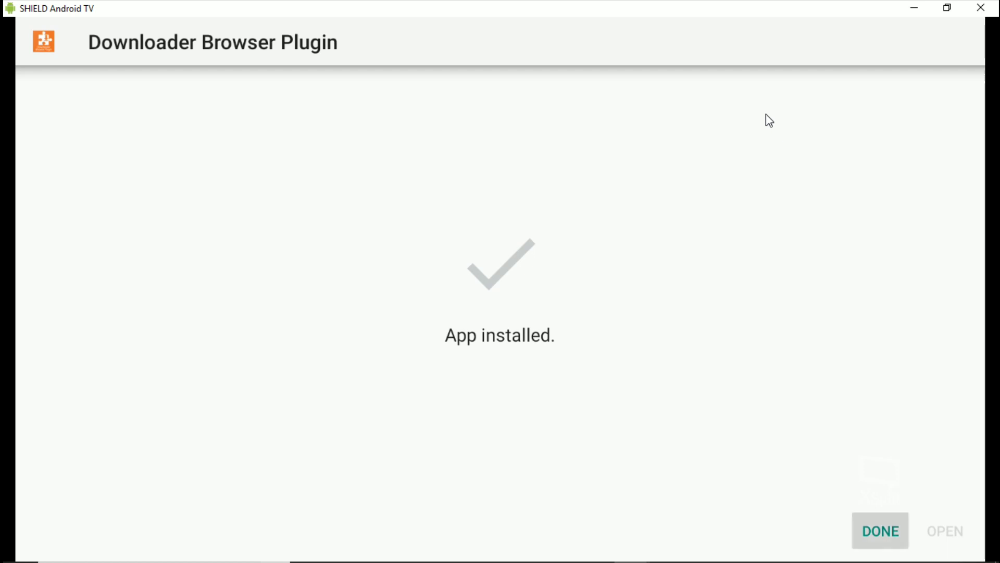
Step: Delete the plugin's downloaded APK file and confirm the deletion
key(Right)
key(Return)
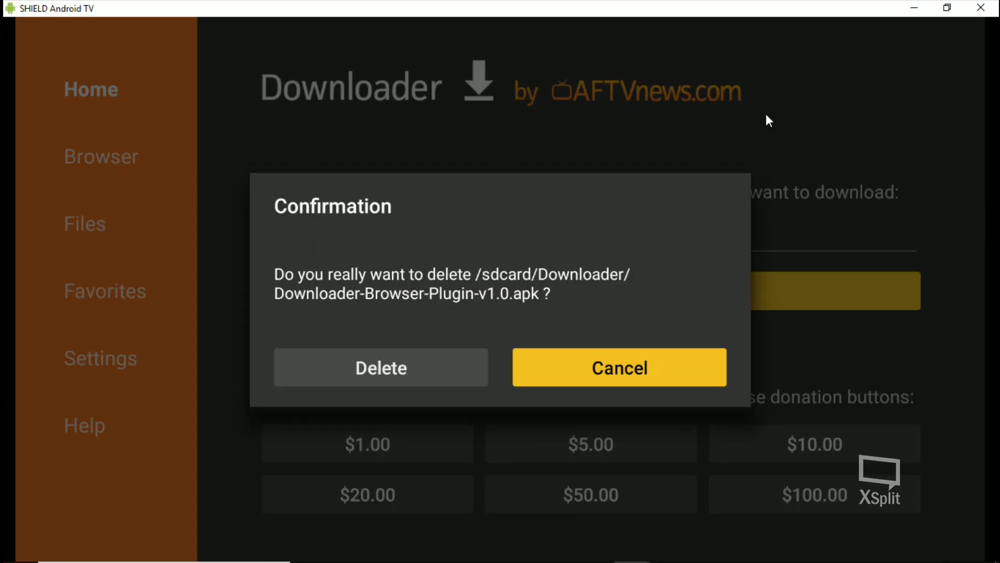
key(Left)
key(Return)
Step: Turn on Enable JavaScript in Downloader Settings, accepting the JavaScript Warning with Yes
key(Left)
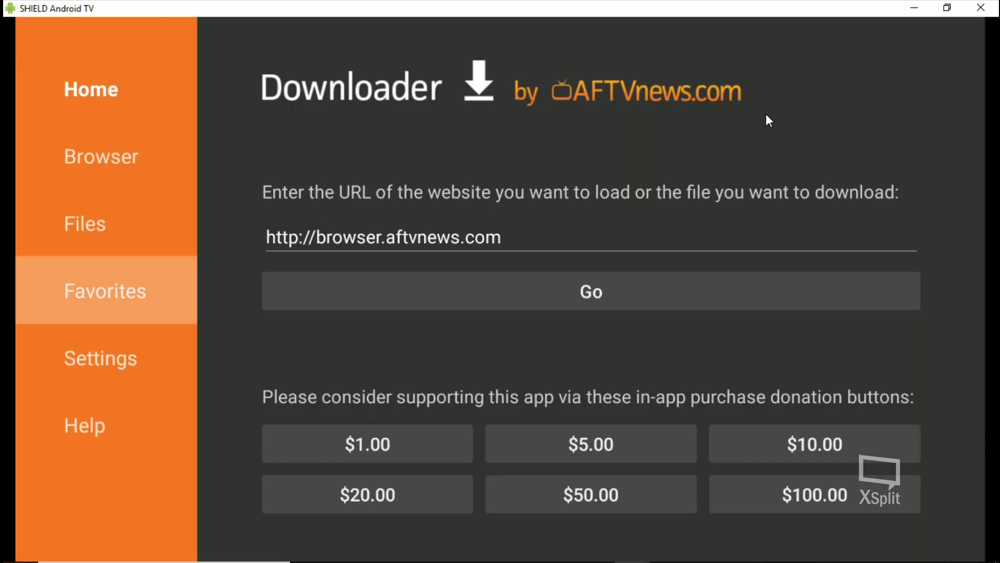
key(Down)
key(Down)
key(Up)
key(Return)
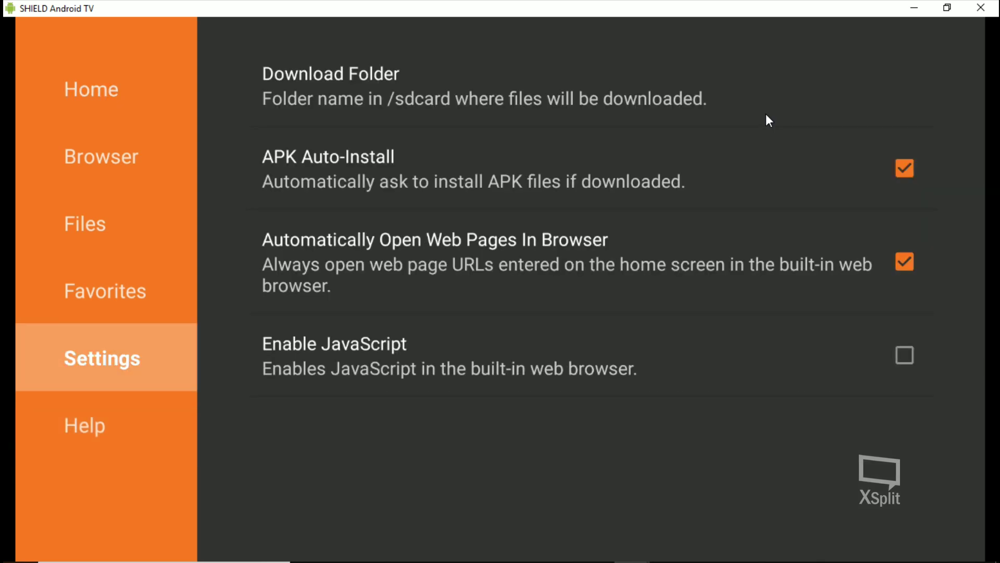
key(Right)
key(Return)
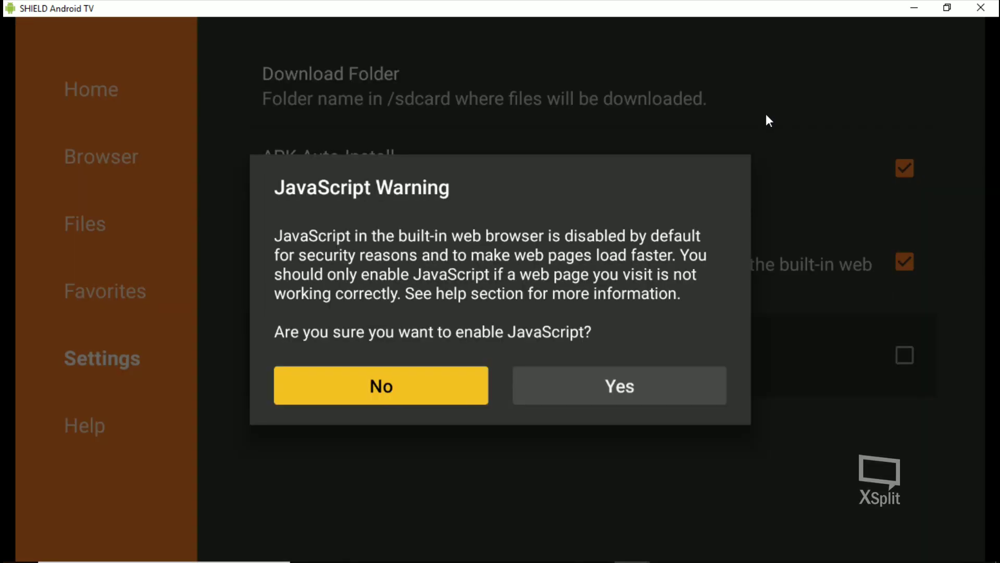
key(Right)
key(Return)
key(Escape)
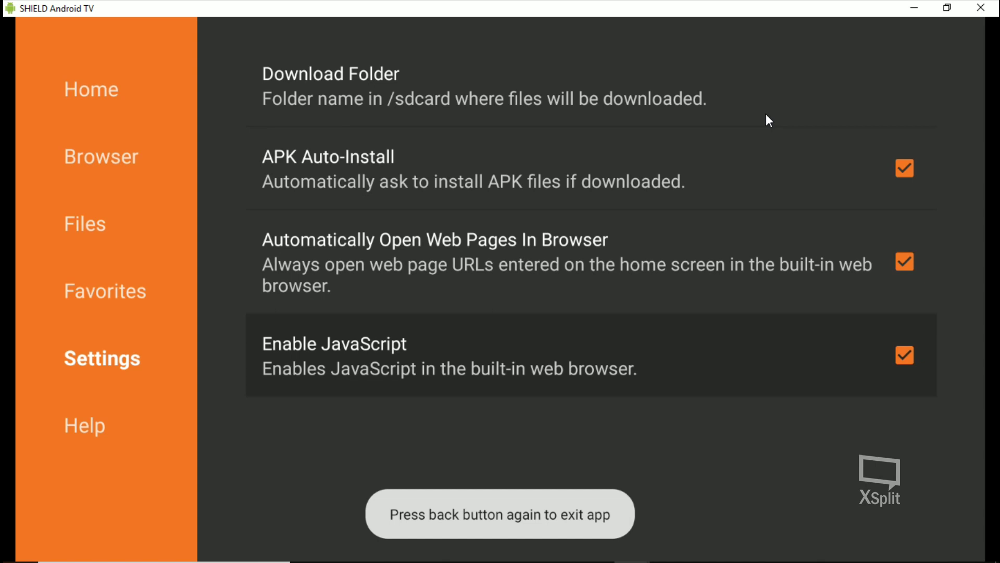
key(Up)
key(Up)
key(Left)
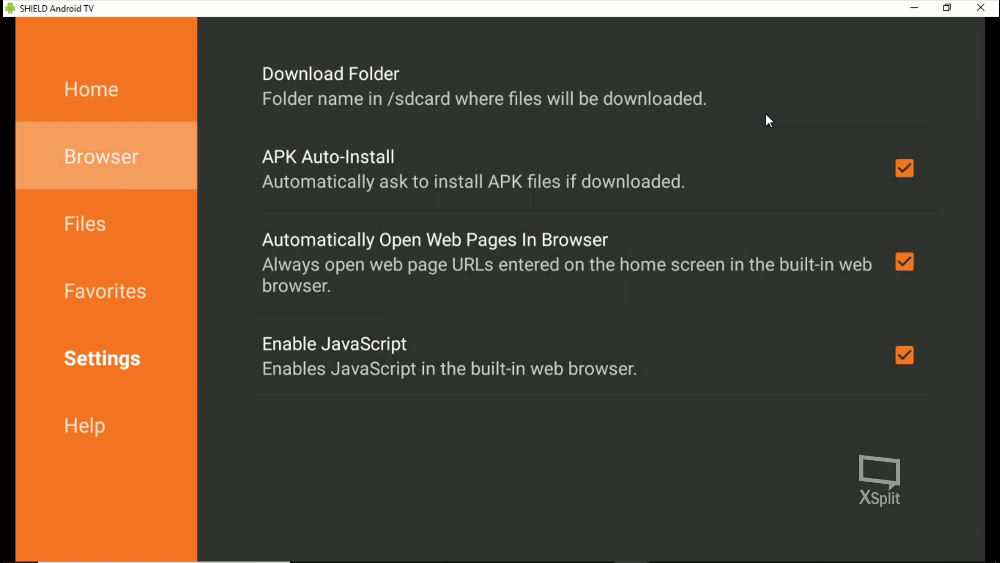
key(Up)
key(Return)
key(Right)
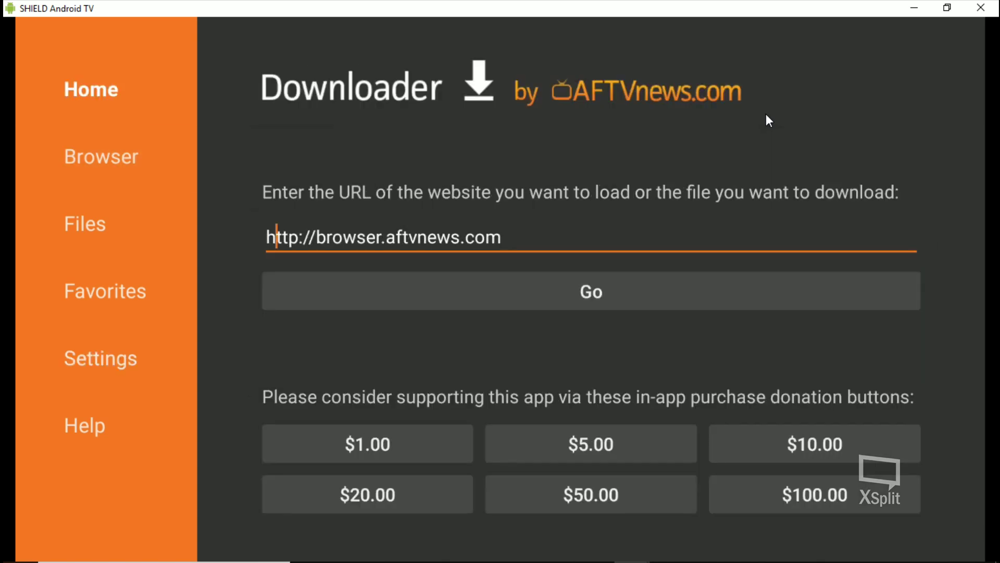
key(Right)
key(Right)
key(Right)
key(Right)
key(Right)
key(Right)
key(Right)
key(Right)
key(Right)
key(Right)
key(Right)
key(Right)
key(BackSpace)
key(BackSpace)
key(BackSpace)
key(BackSpace)
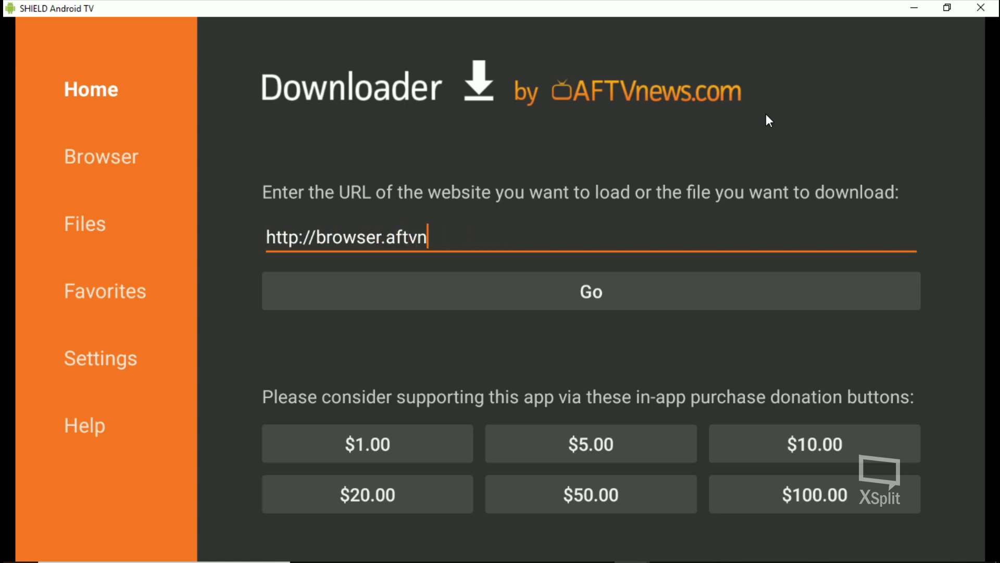
key(BackSpace)
key(BackSpace)
key(BackSpace)
key(BackSpace)
key(BackSpace)
key(BackSpace)
key(BackSpace)
key(BackSpace)
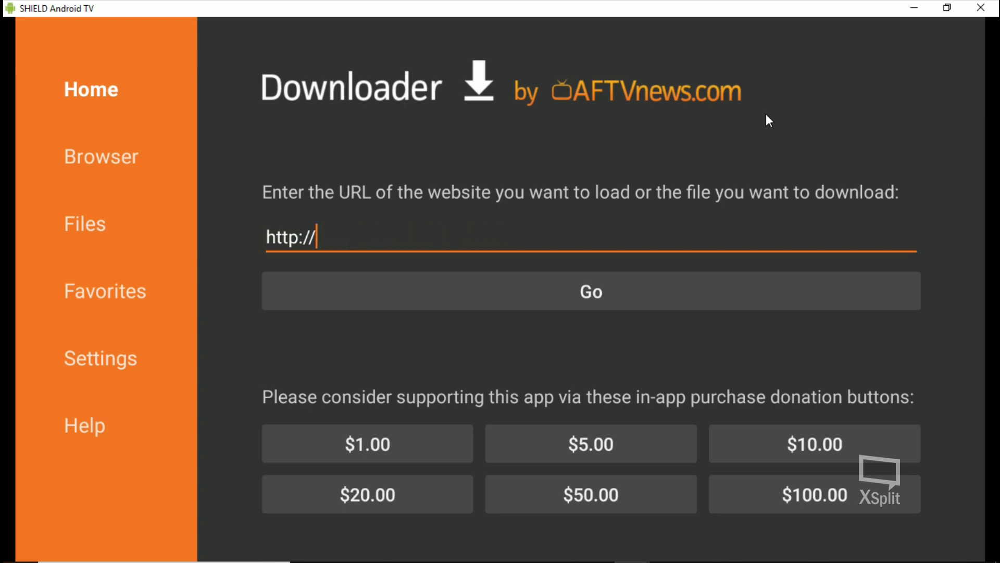
key(BackSpace)
key(BackSpace)
key(BackSpace)
text(s://)
text(b)
text(it.ly)
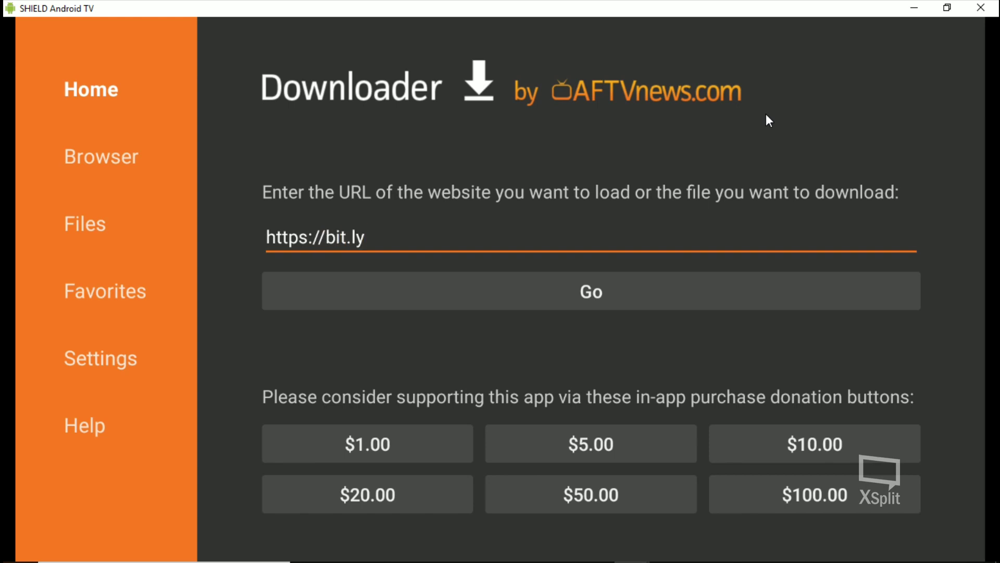
text(/)
text(2)
text(WZ)
text(R)
text(JCJ)
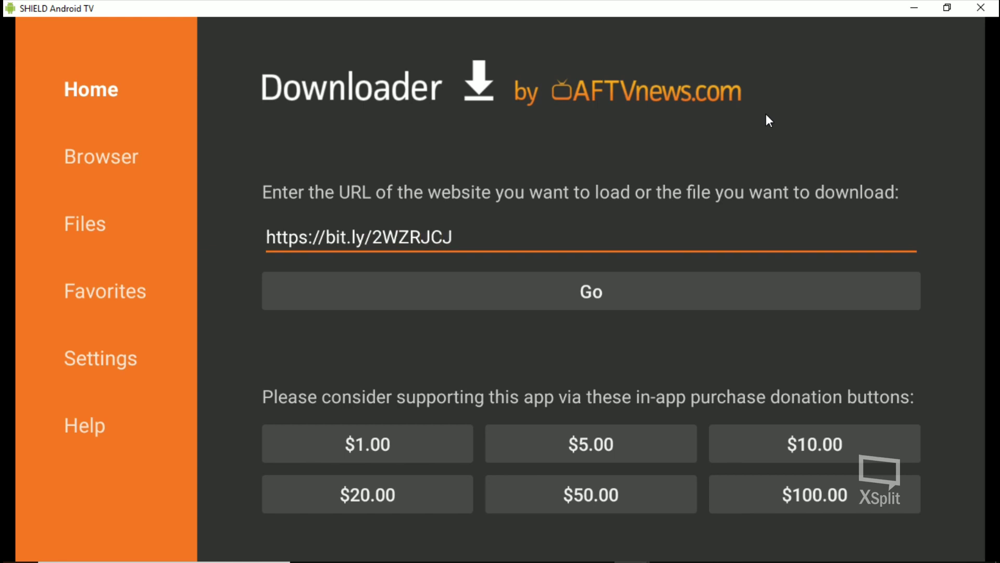
Step: Download the file from the bit.ly link and install the EUMC app
key(Down)
key(Return)
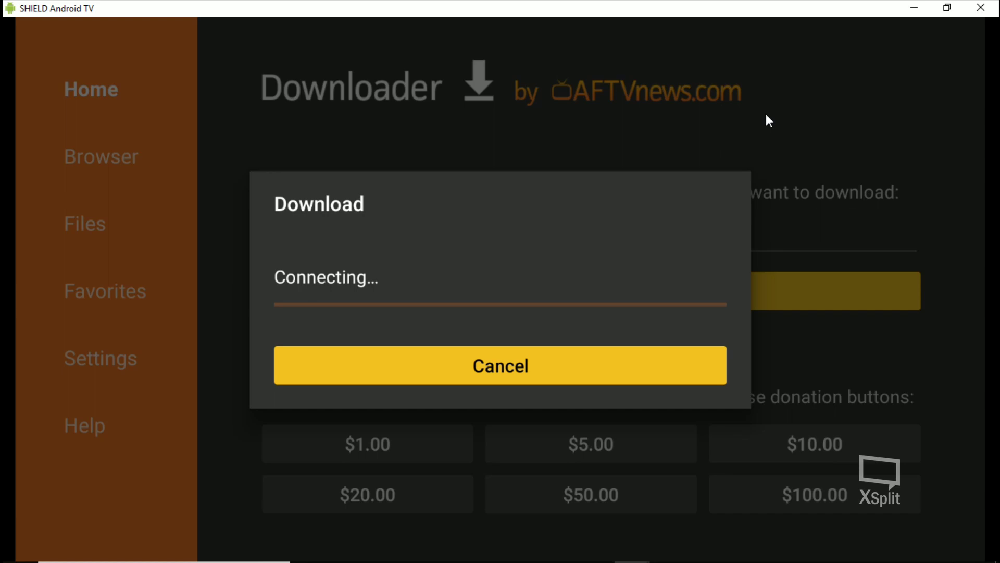
key(Return)
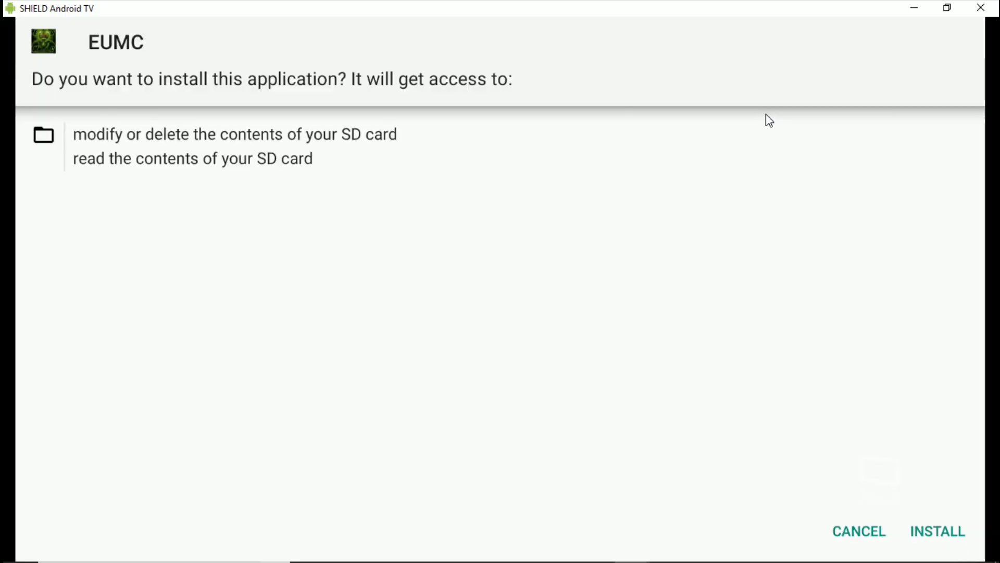
key(Down)
key(Down)
key(Down)
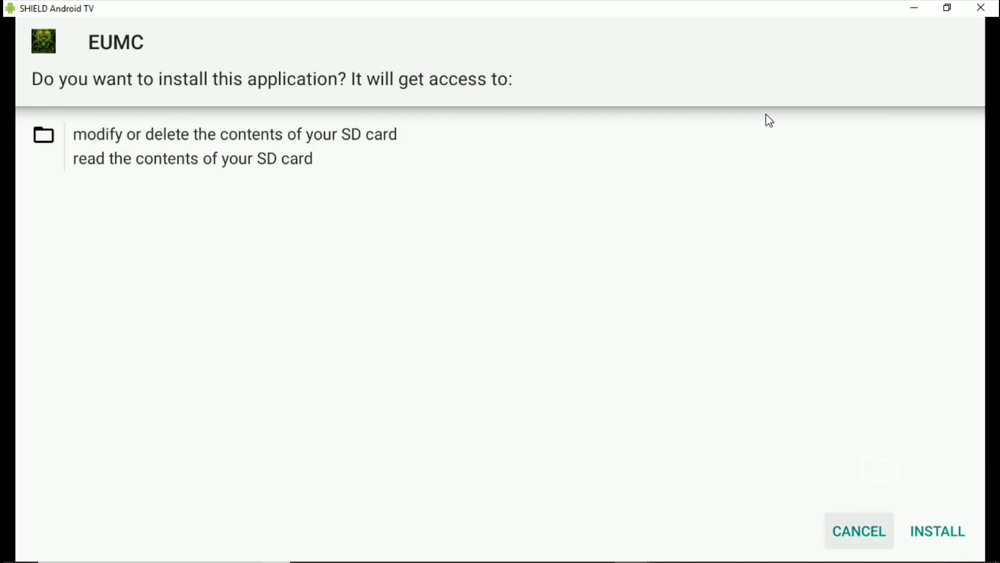
key(Right)
key(Return)
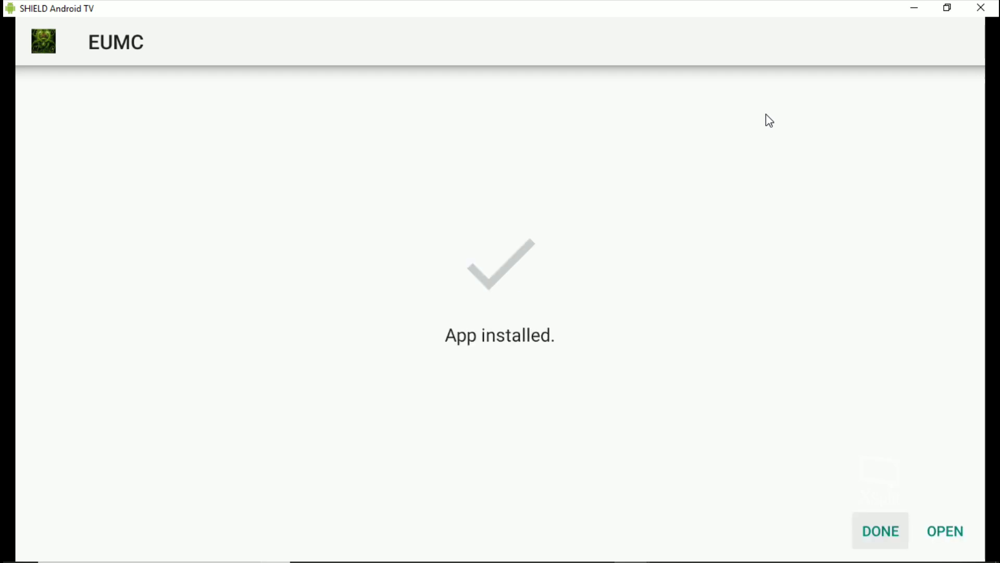
Step: Close the installer, delete signed_eumc_16.7-2.apk, and return to the SHIELD home screen
key(Return)
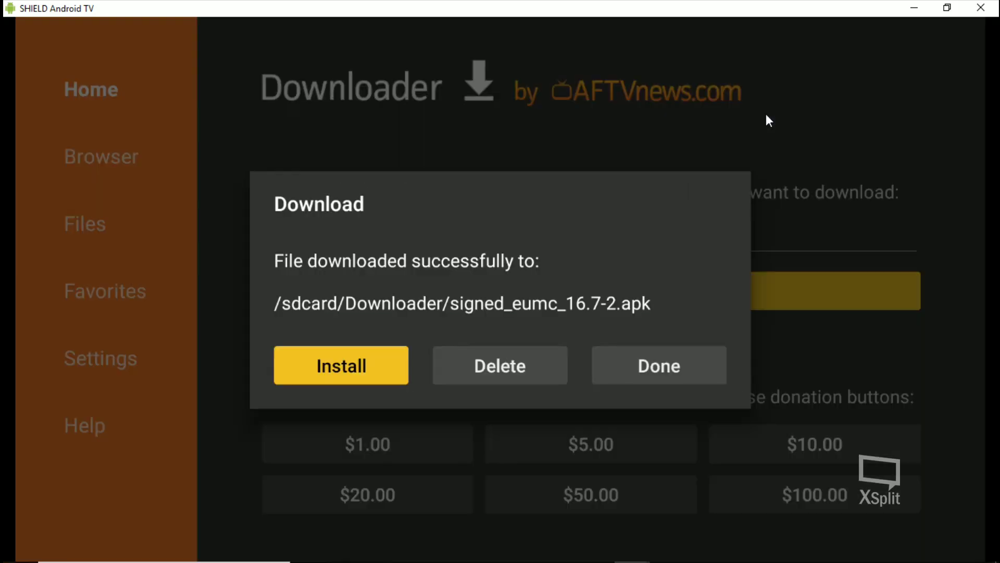
key(Right)
key(Return)
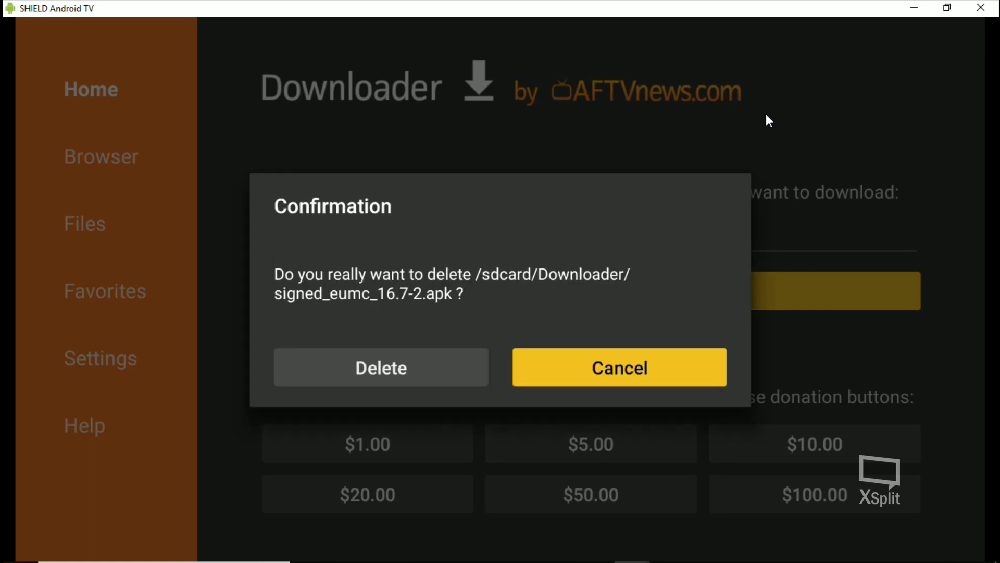
key(Left)
key(Return)
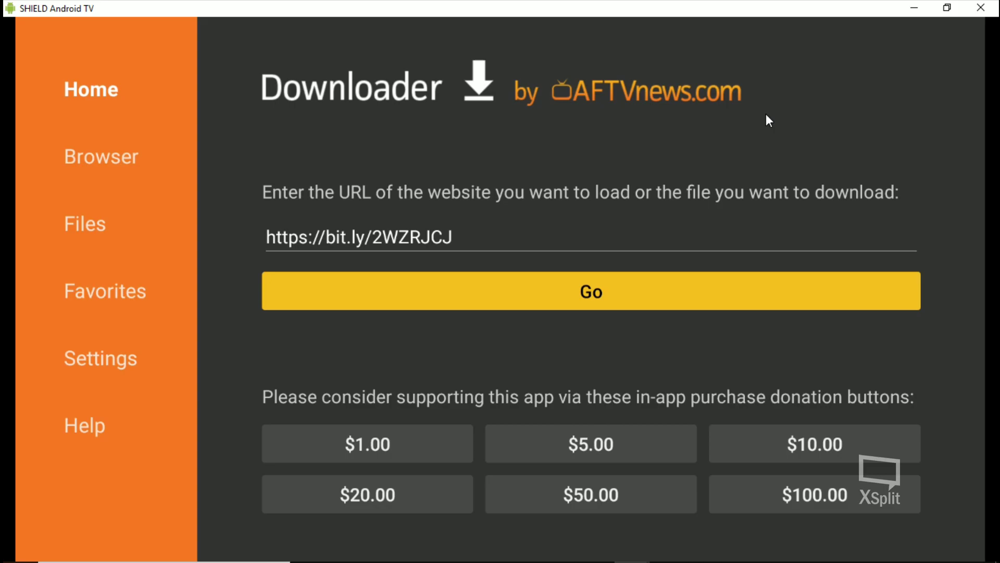
key(Escape)
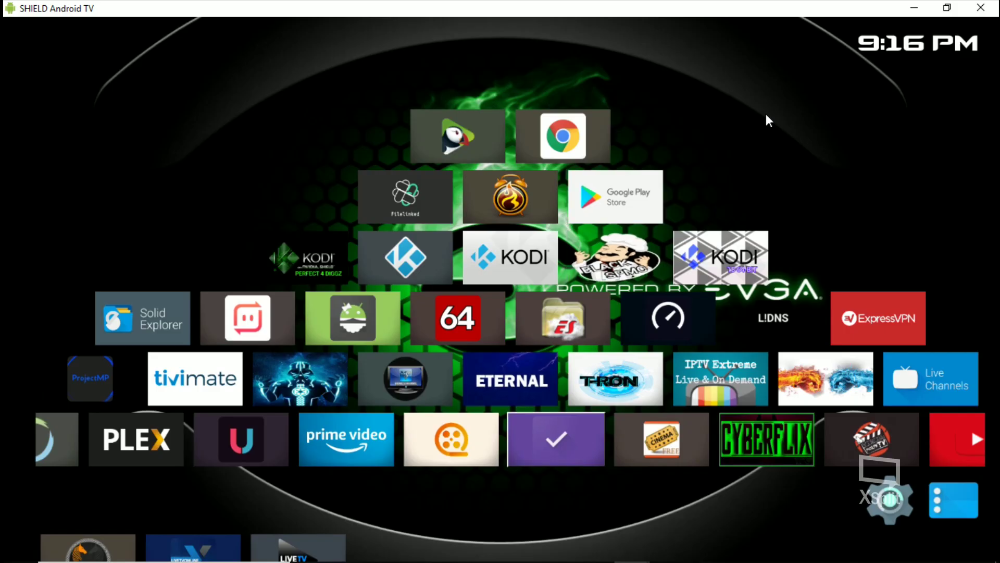
Step: Enable launcher admin mode and start adding a tile to the KODI FORKS row
key(Return)
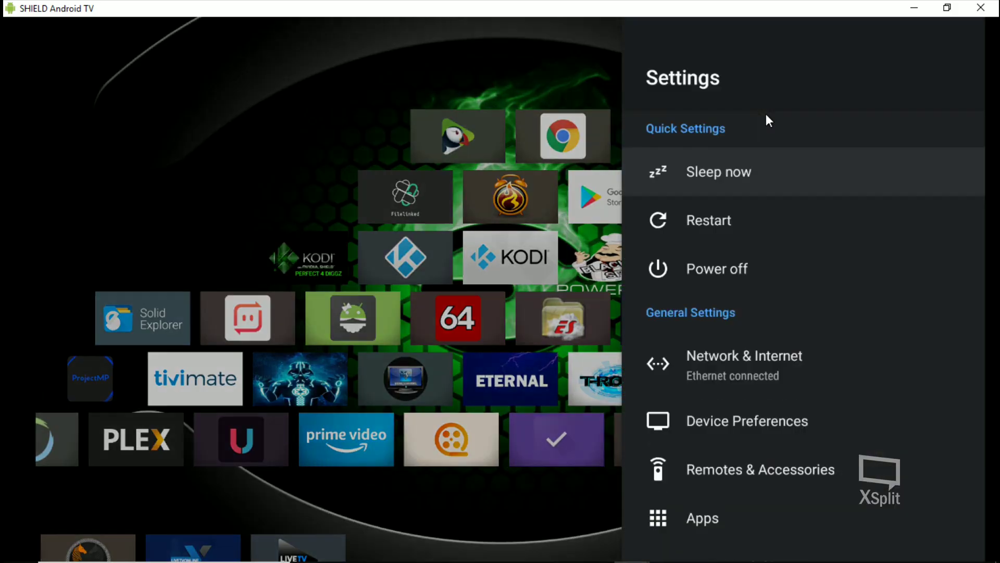
key(Escape)
key(Return)
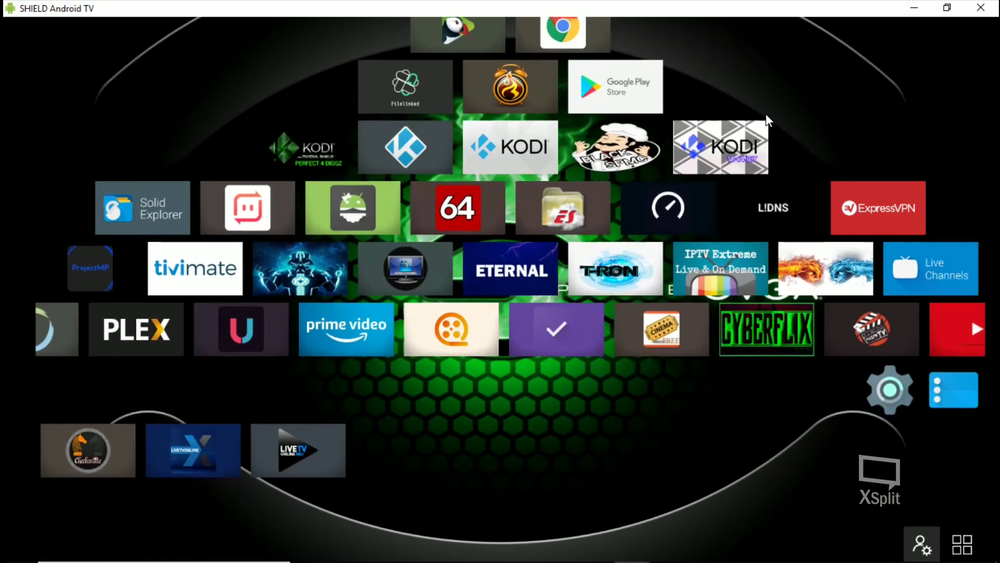
key(Return)
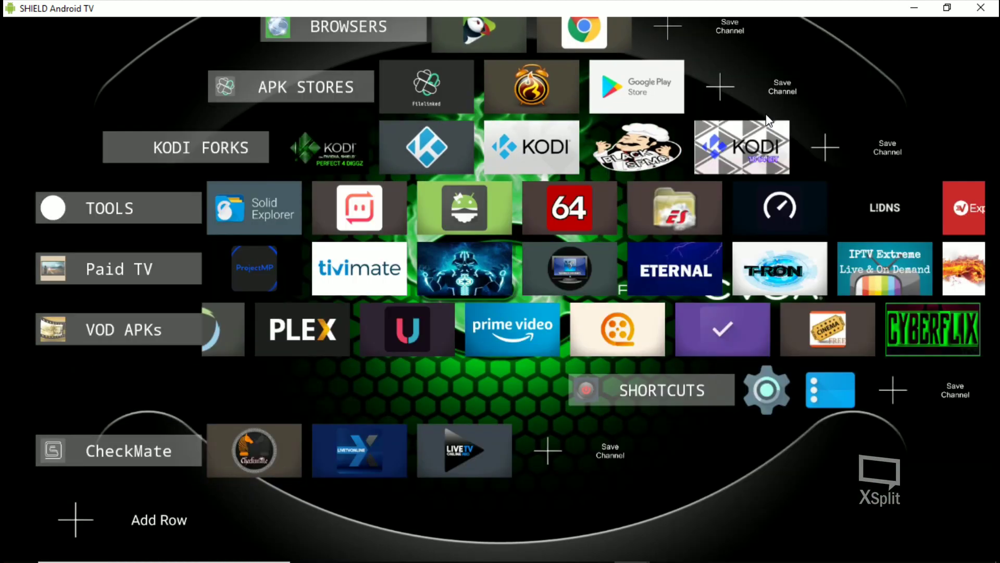
key(Up)
key(Up)
key(Up)
key(Right)
key(Right)
key(Right)
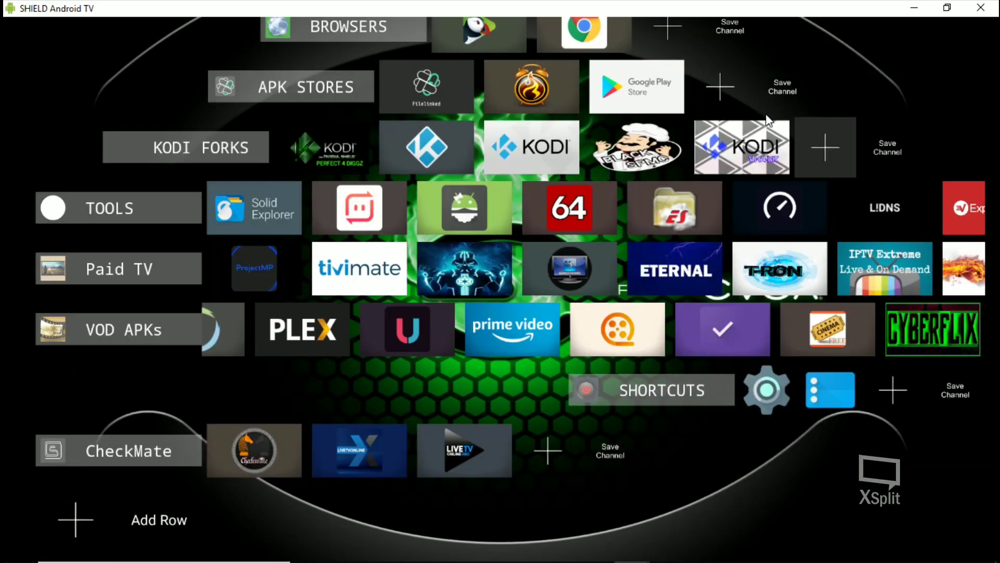
key(Return)
key(Return)
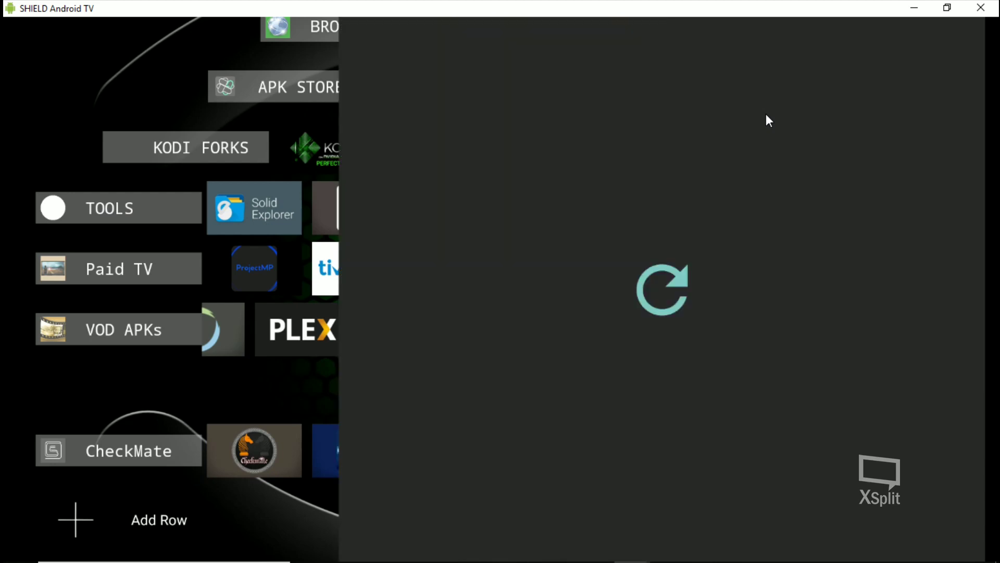
Step: Choose EUMC from the application list as the new tile's app
key(Down)
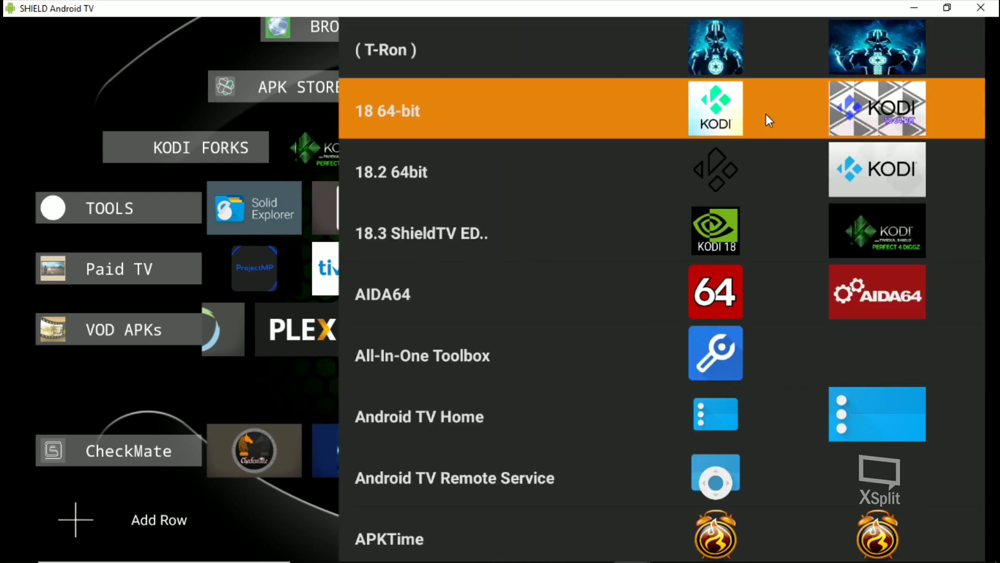
key(Down)
key(Down)
key(Down)
key(Down)
key(Down)
key(Down)
key(Down)
key(Down)
key(Down)
key(Down)
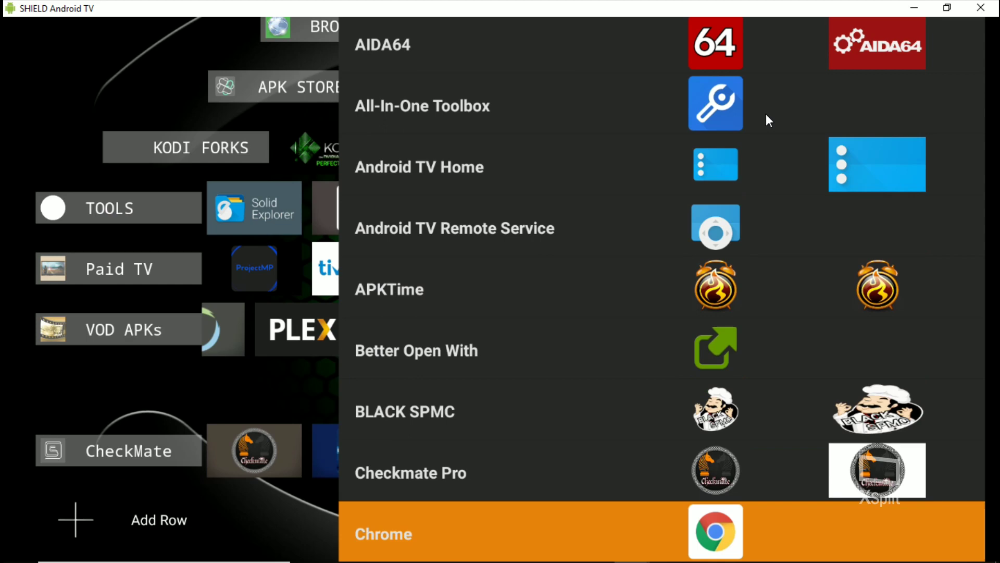
key(Down)
key(Down)
key(Down)
key(Down)
key(Down)
key(Down)
key(Down)
key(Down)
key(Down)
key(Down)
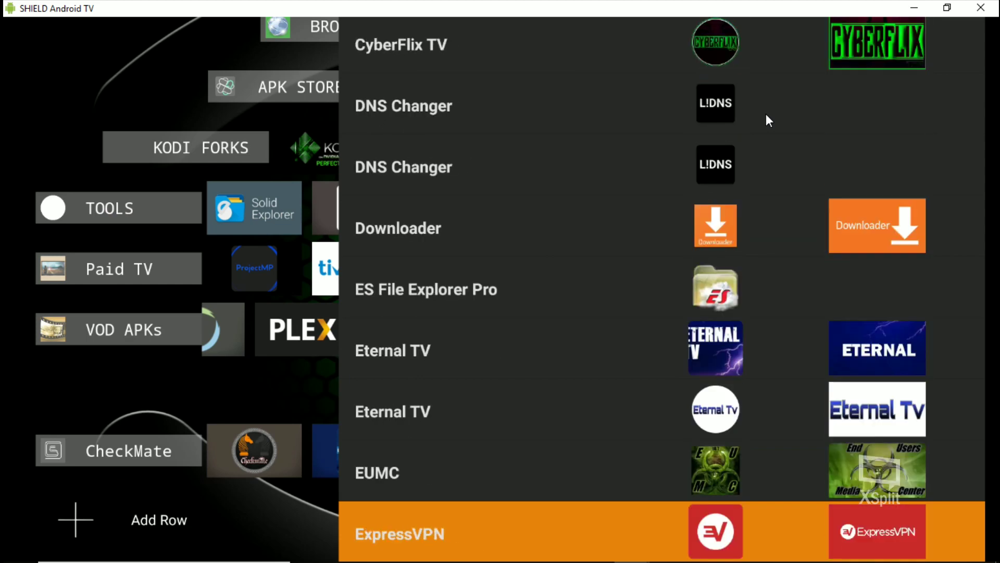
key(Up)
key(Return)
Step: Pick an EUMC icon for the tile and save the KODI FORKS channel
key(Down)
key(Down)
key(Down)
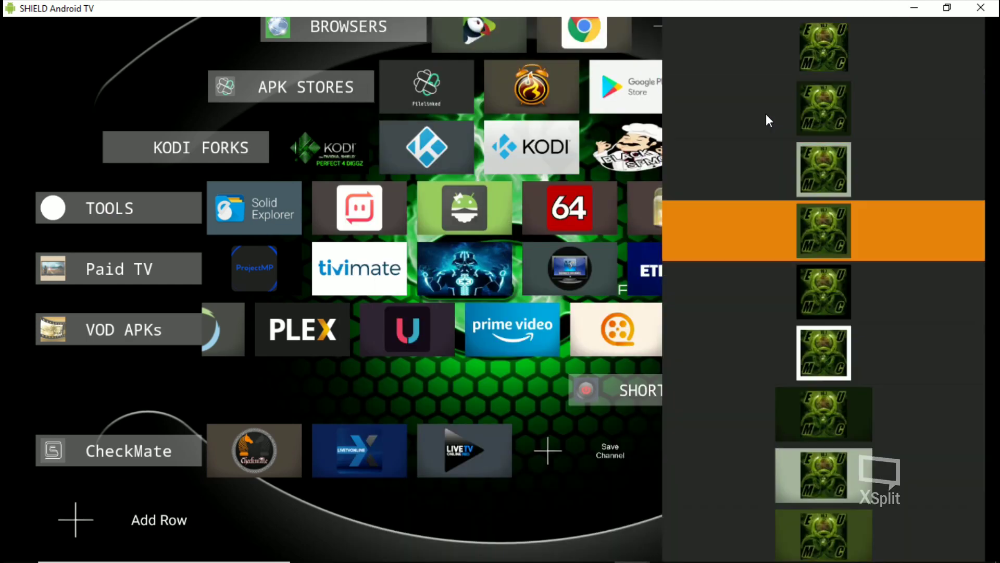
key(Down)
key(Down)
key(Down)
key(Down)
key(Down)
key(Return)
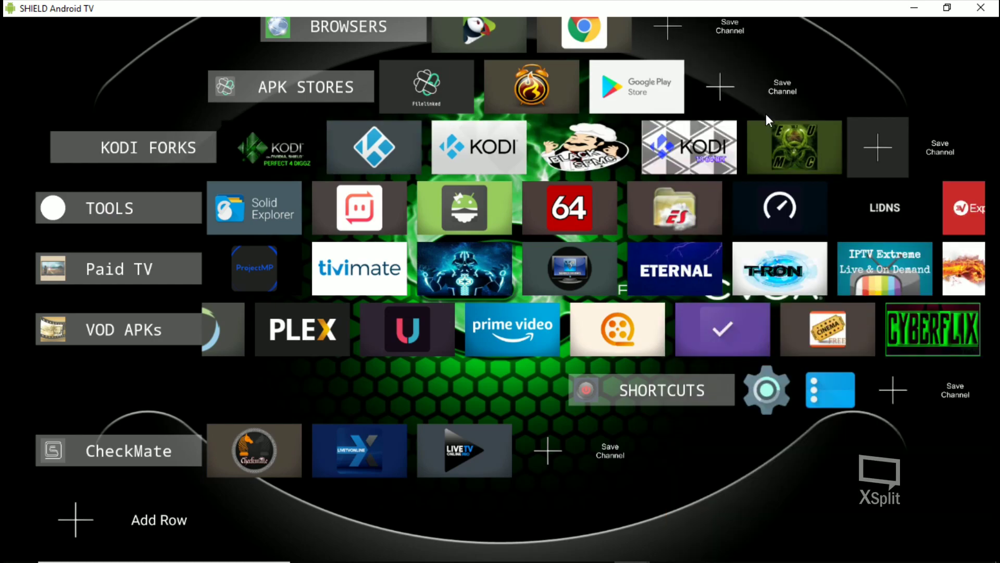
key(Right)
key(Return)
Step: Save the KODI FORKS channel, update TTV End Users Wizard to v1.0.1, then open Build Menu
key(Return)
key(Down)
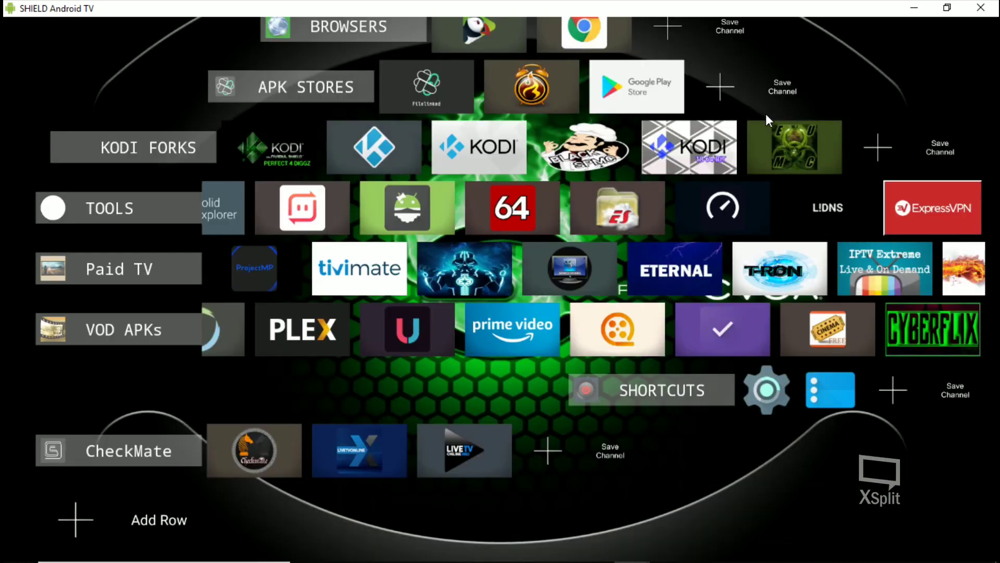
key(Return)
key(Return)
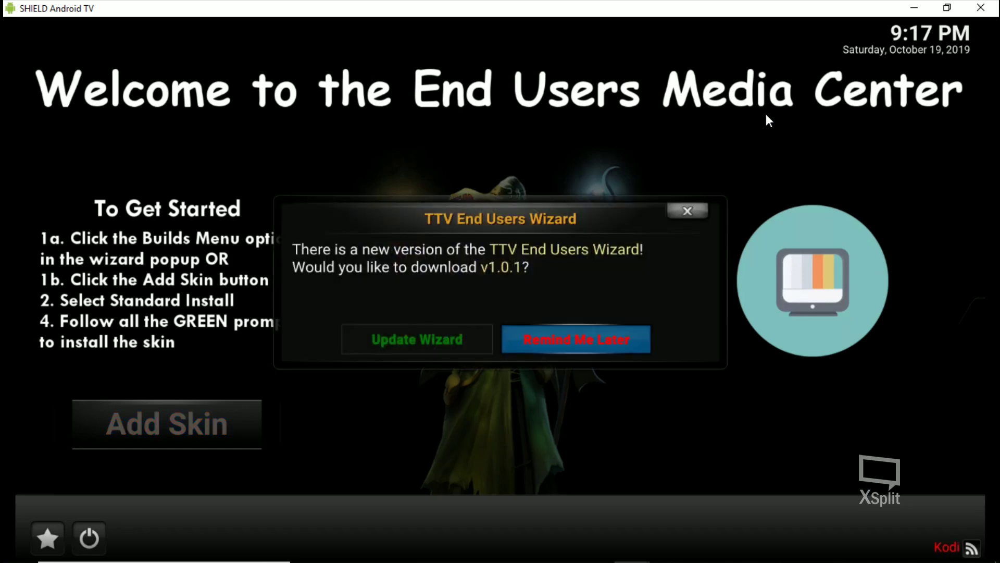
key(Left)
key(Return)
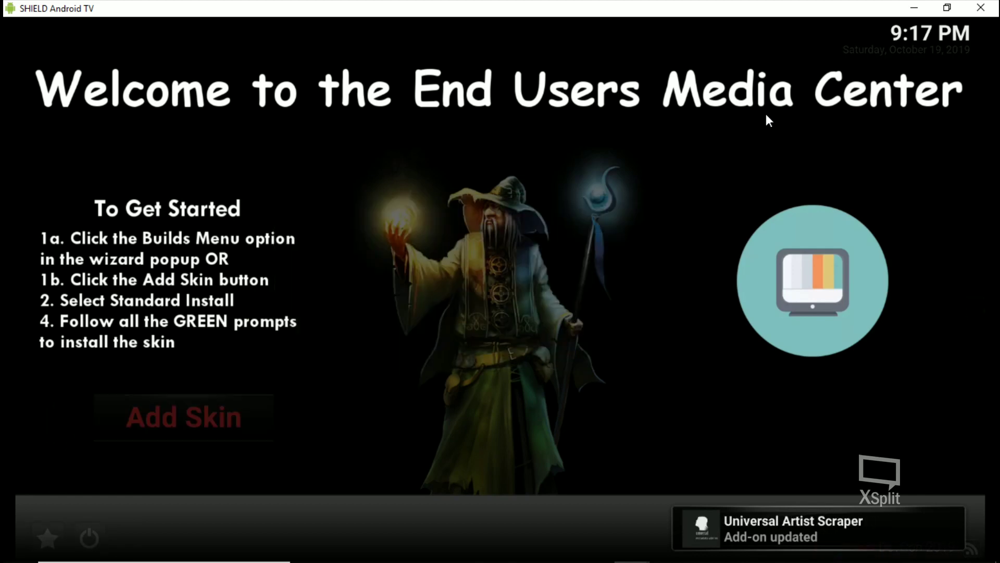
key(Return)
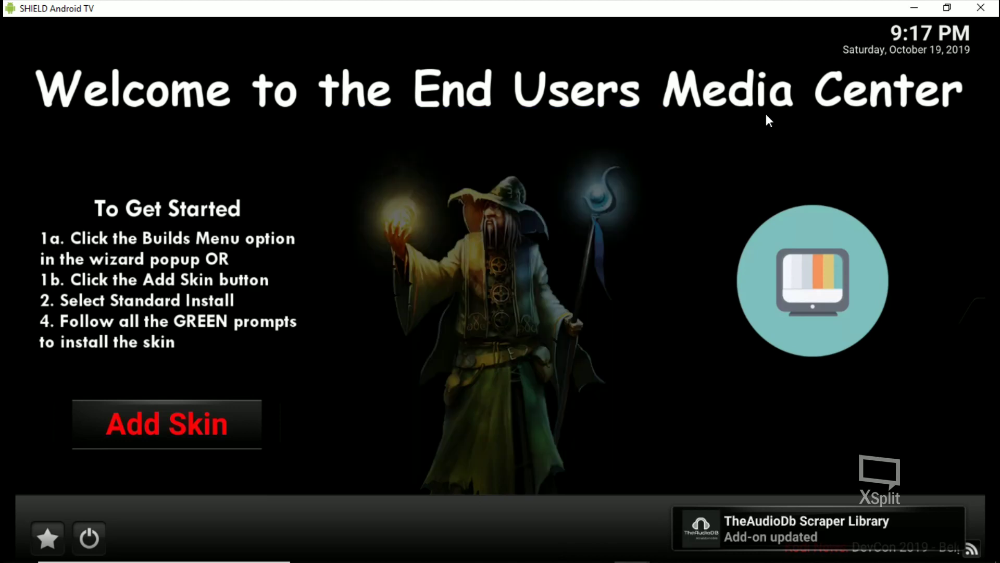
key(Return)
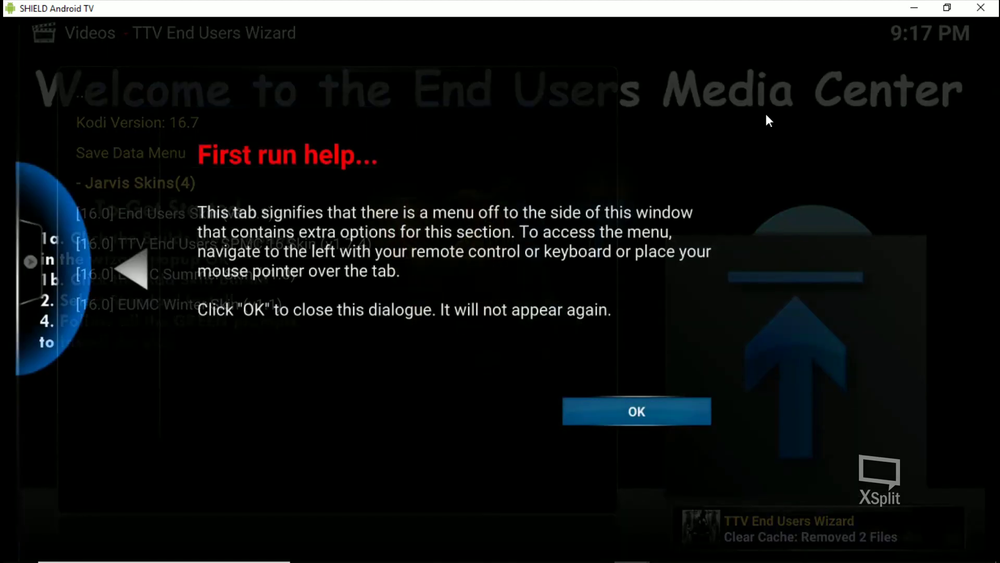
Step: Choose a Fresh Install of the EUMC Summer Skin v1.0 build
key(Return)
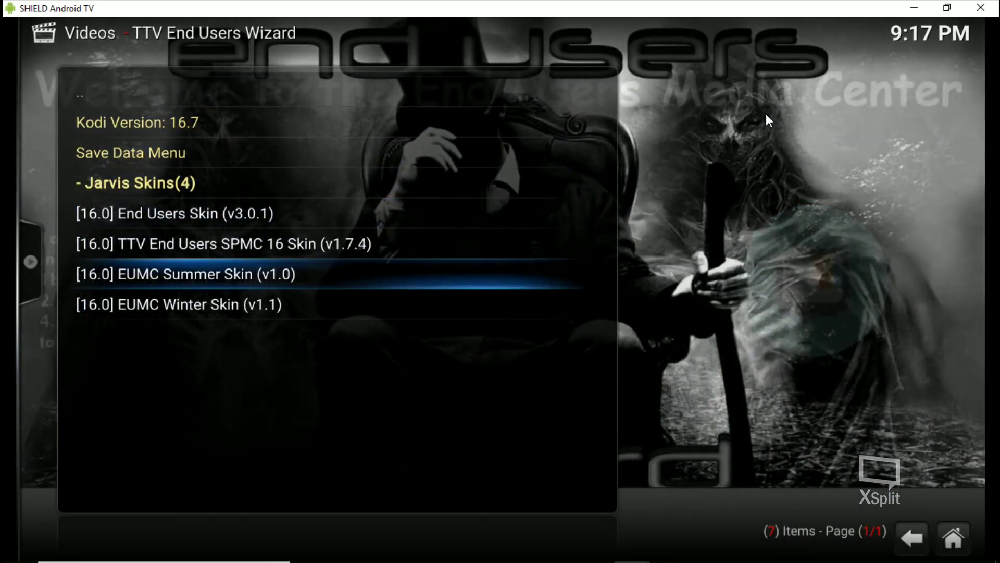
key(Return)
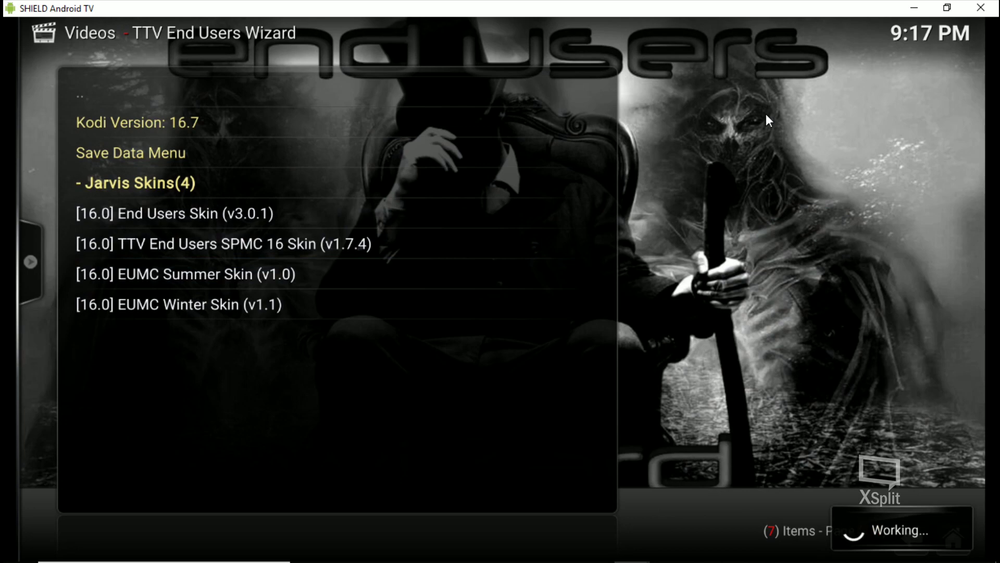
key(Down)
key(Down)
key(Down)
key(Down)
key(Down)
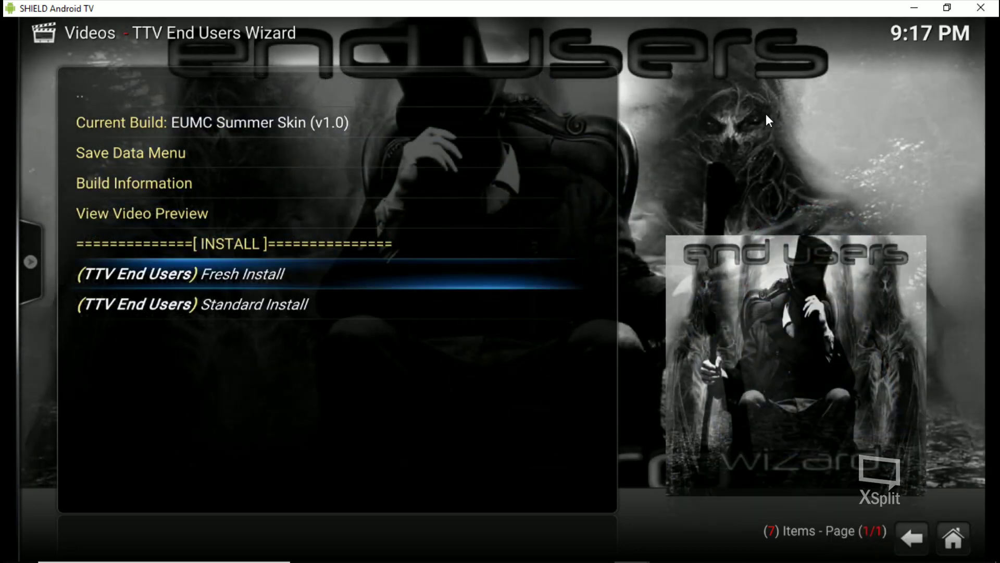
key(Return)
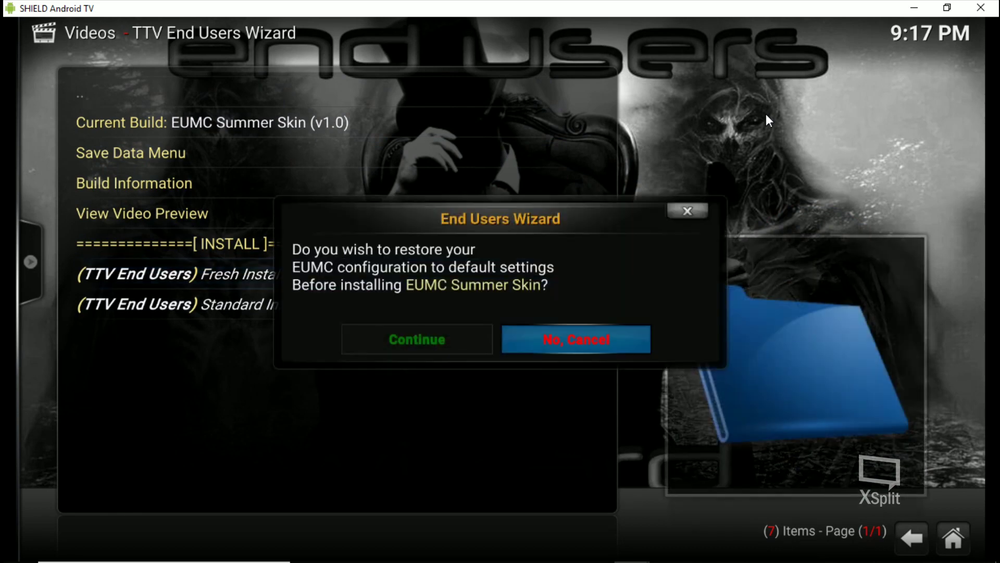
Step: Confirm resetting Kodi to default settings so Summer Skin installs
key(Left)
key(Right)
key(Left)
key(Return)
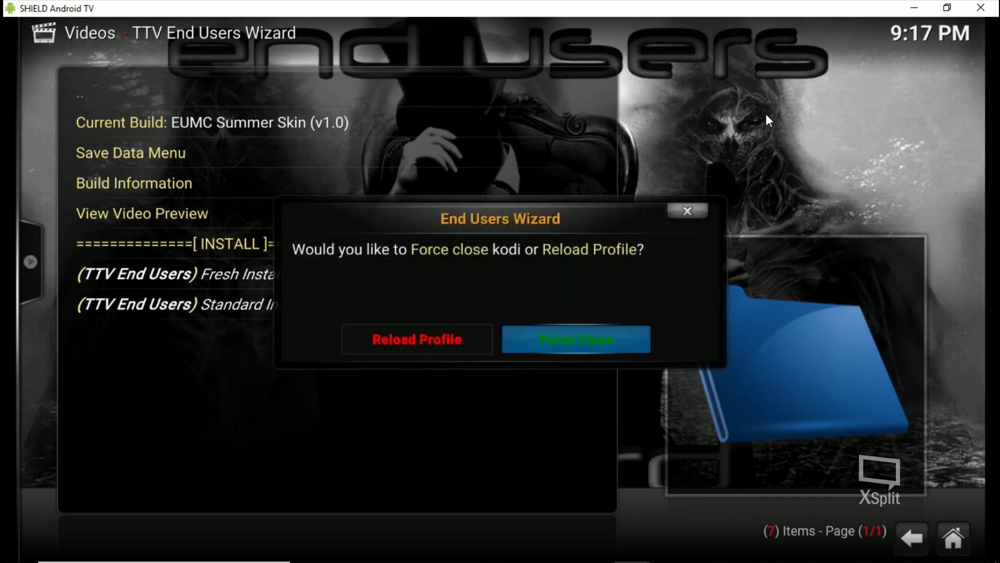
Step: Choose Force Close over Reload Profile to apply the Summer Skin build
key(Left)
key(Right)
key(Return)
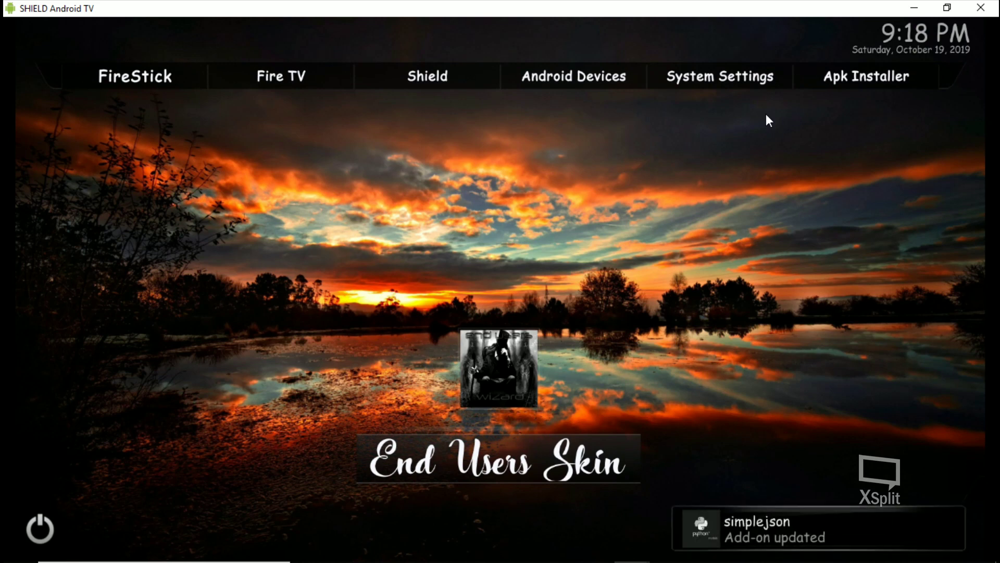
Step: Browse the End Users Skin home sections, including FireStick and Shield
key(Up)
key(Left)
key(Up)
key(Right)
key(Right)
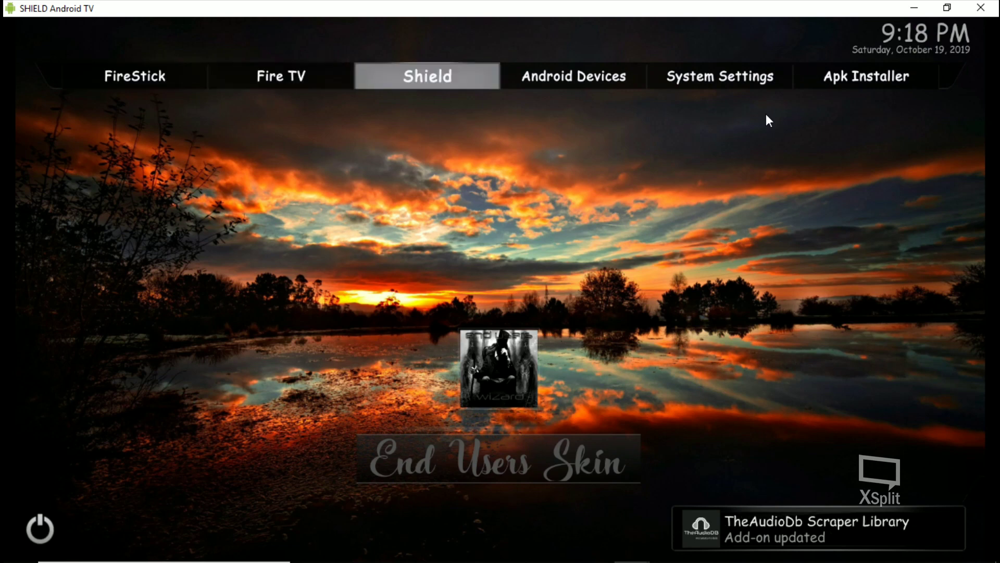
key(Left)
key(Left)
key(Right)
key(Right)
key(Left)
key(Left)
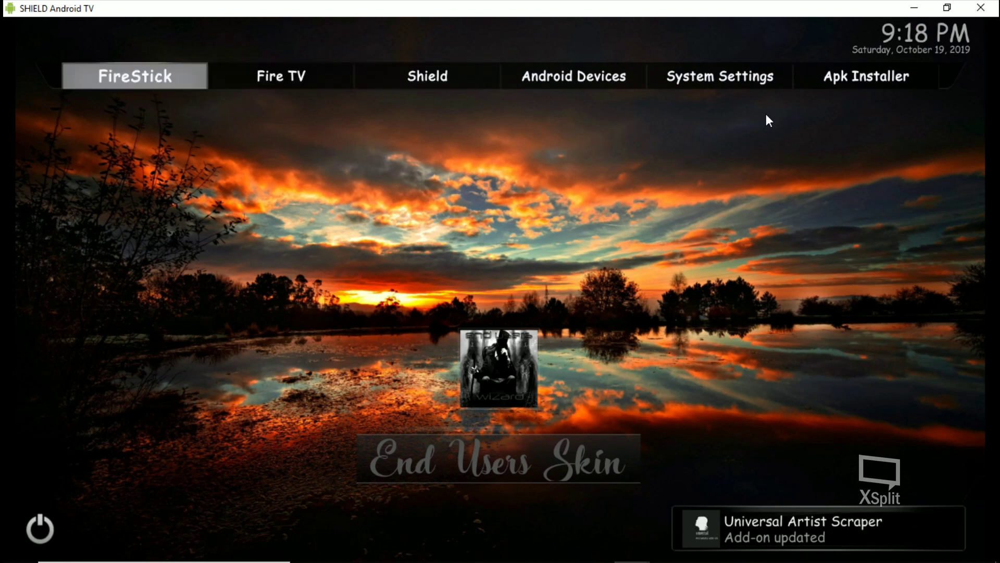
key(Left)
key(Right)
key(Right)
key(Right)
key(Left)
key(Left)
key(Right)
key(Right)
key(Right)
Step: Launch the End Users Wizard from its home-screen shortcut
key(Left)
key(Left)
key(Right)
key(Right)
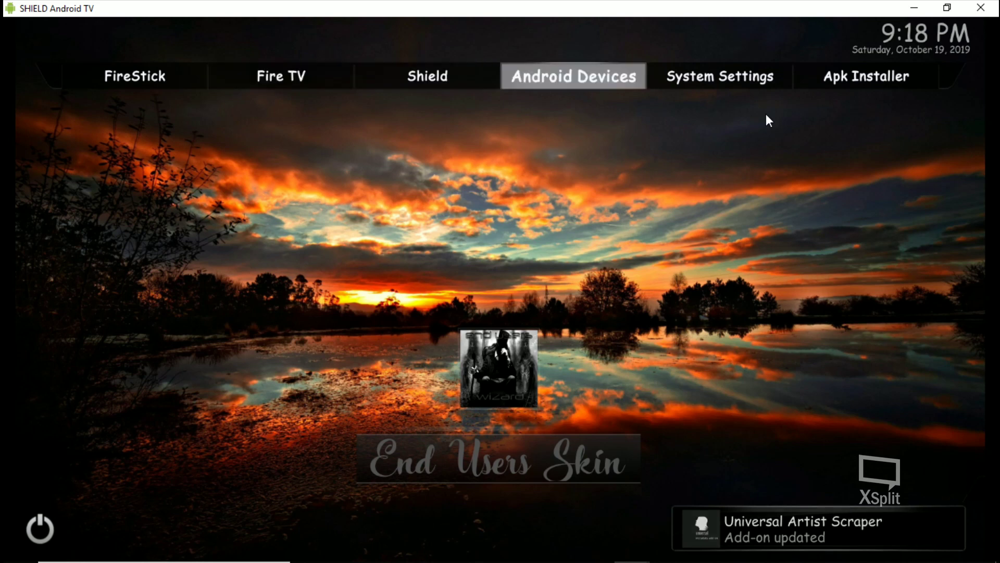
key(Down)
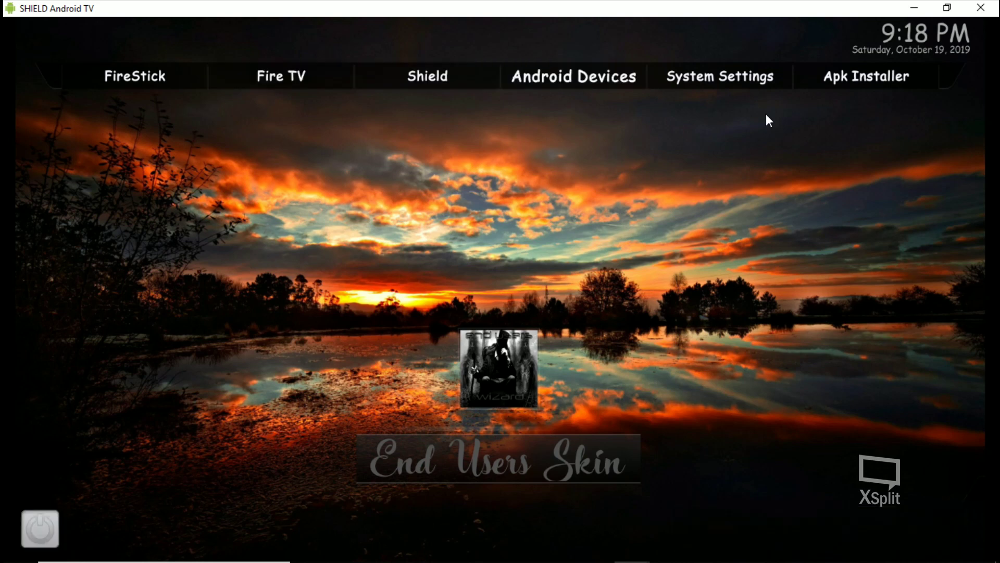
key(Right)
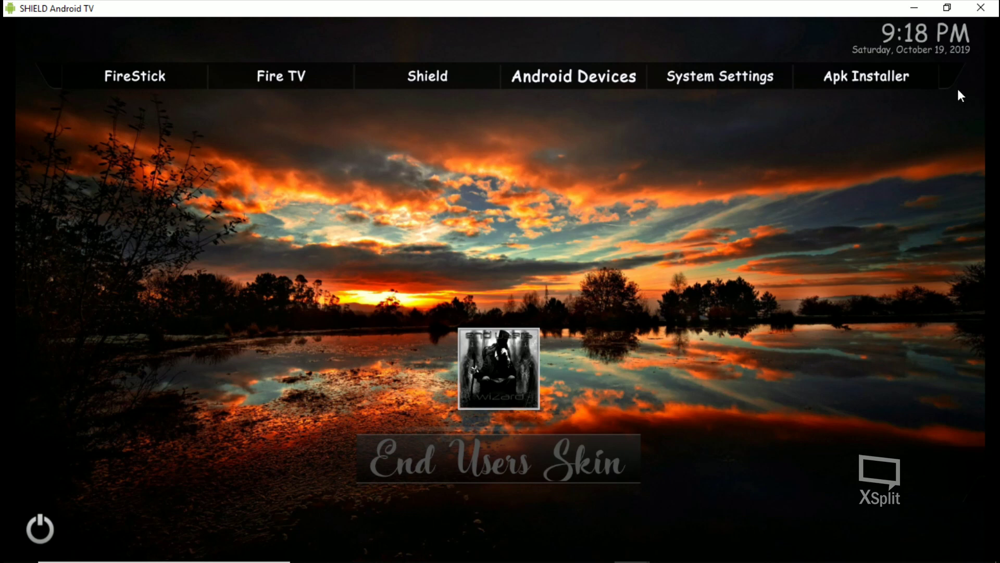
click(503, 354)
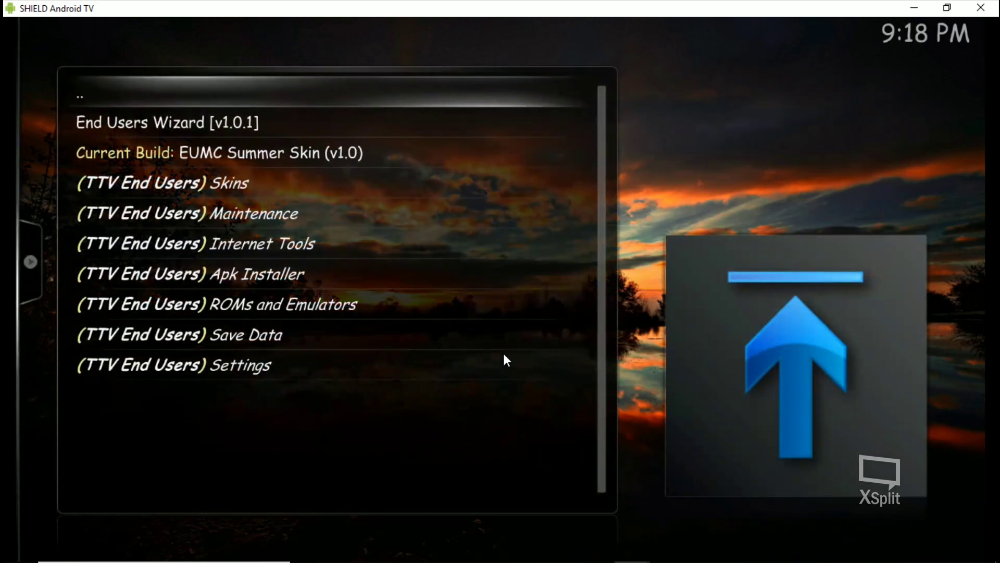
Step: Go to Maintenance > System Tweaks/Fixes > Advanced Settings in the wizard
key(Return)
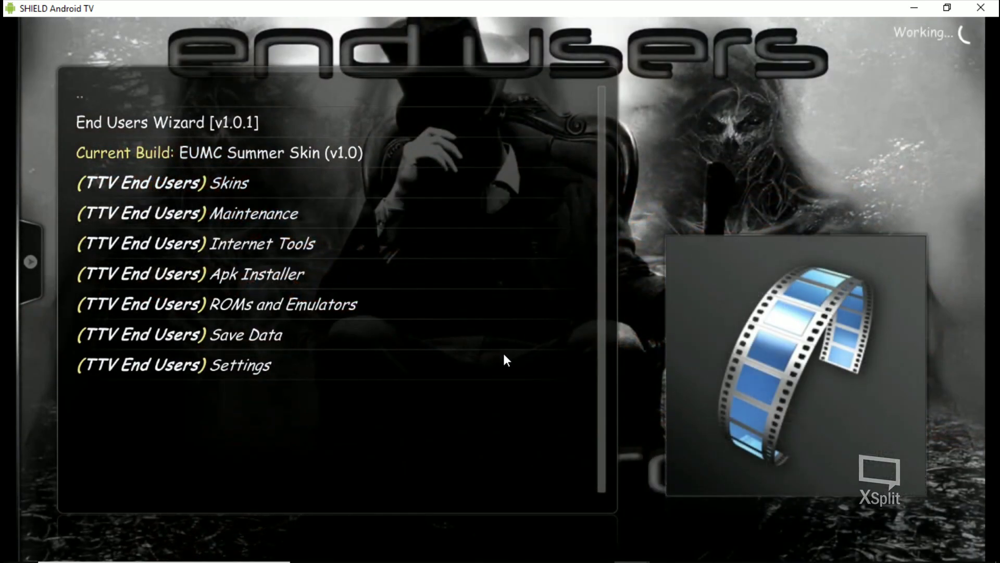
key(Down)
key(Down)
key(Down)
key(Down)
key(Down)
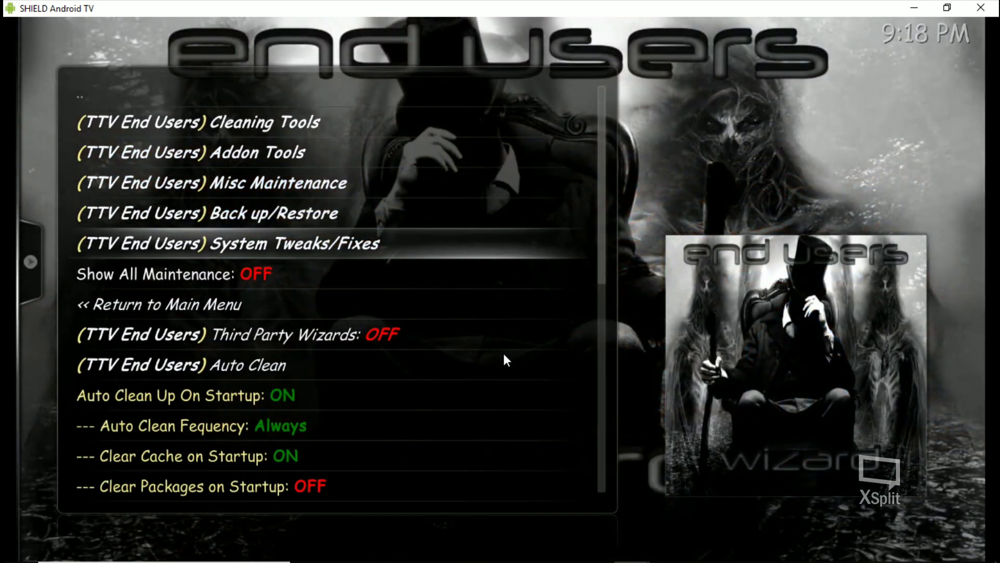
key(Return)
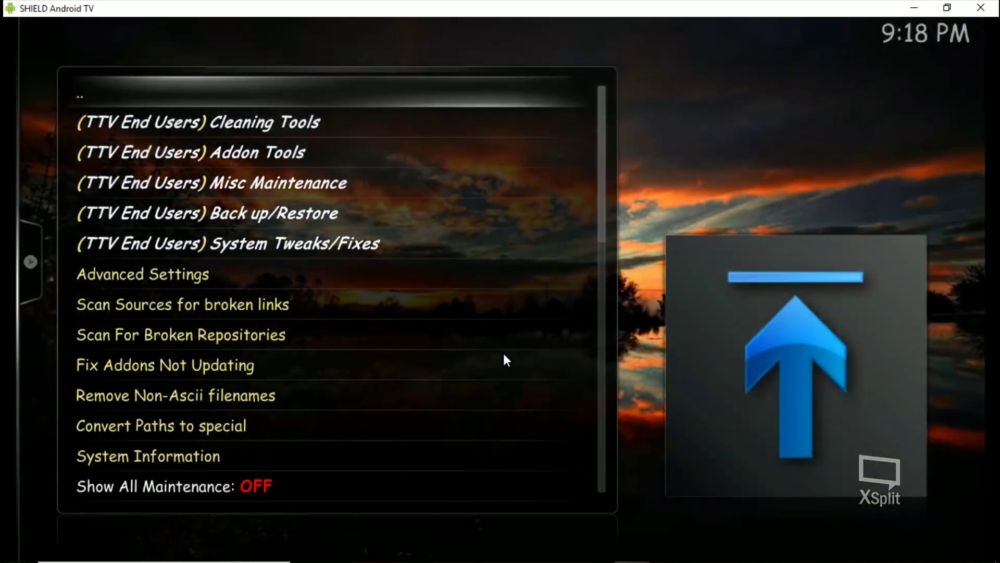
key(Down)
key(Down)
key(Down)
key(Down)
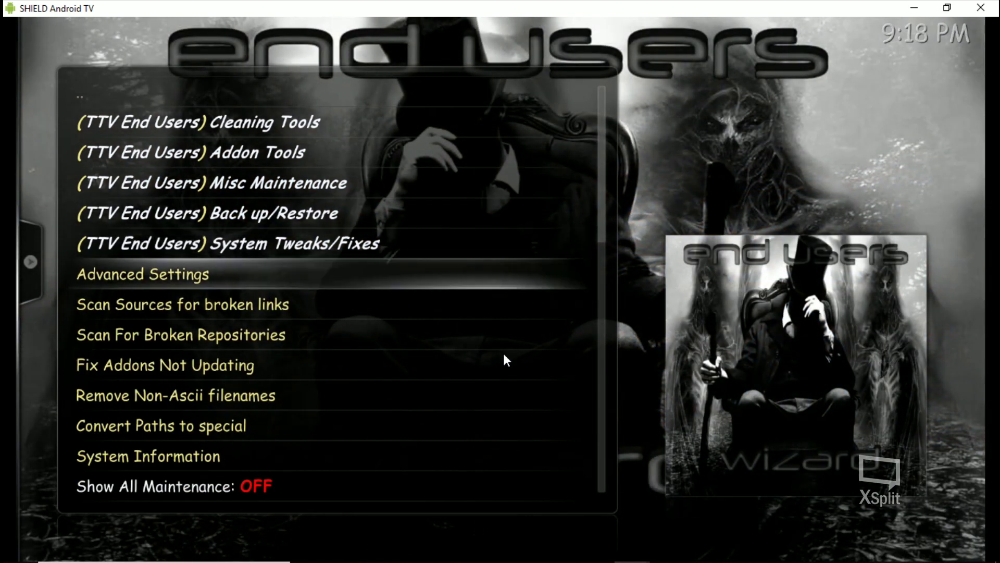
key(Return)
Step: Install the Nvidia Shield Jarvis preset from Jarvis Advanced Settings
key(Down)
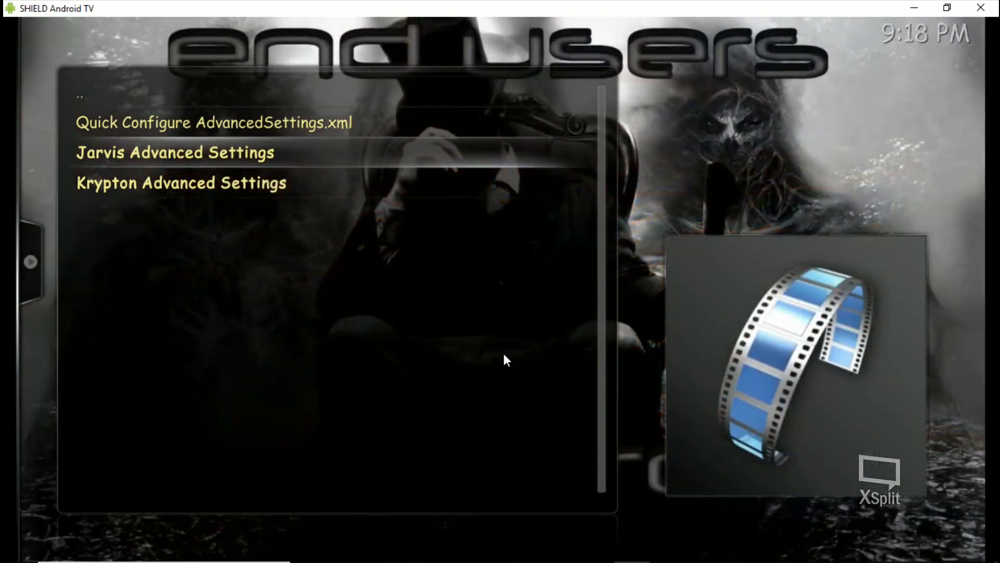
key(Return)
key(Down)
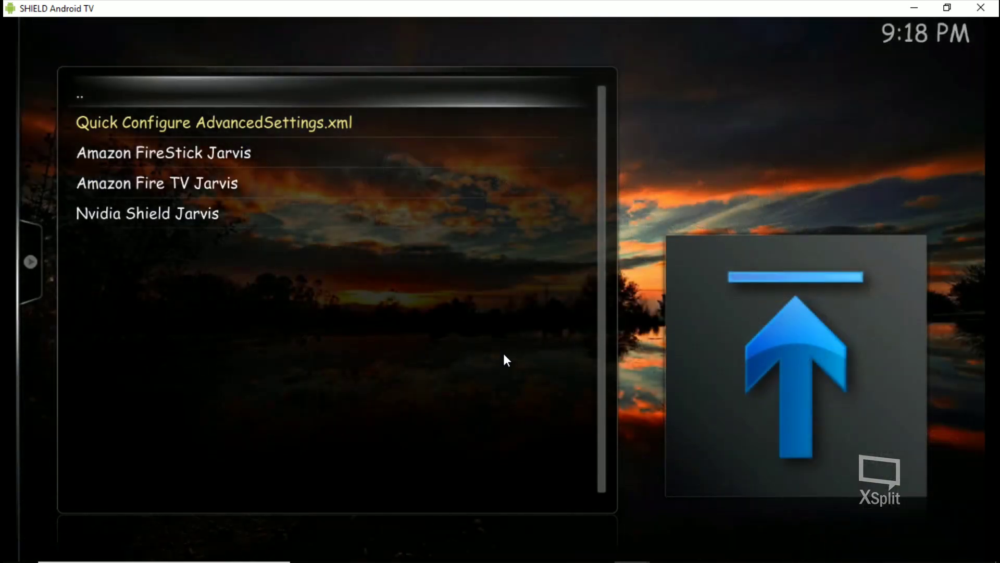
key(Down)
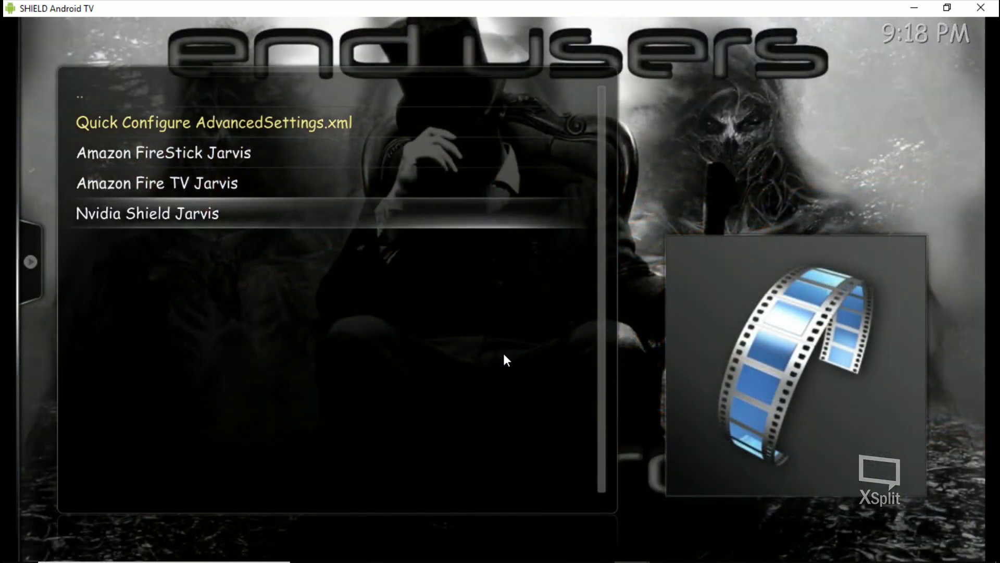
key(Return)
key(Left)
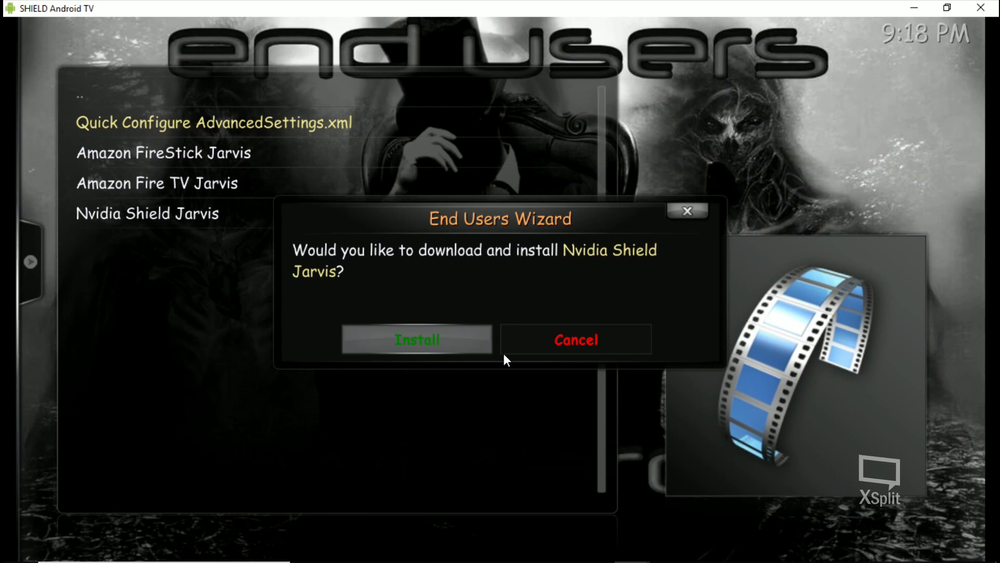
key(Return)
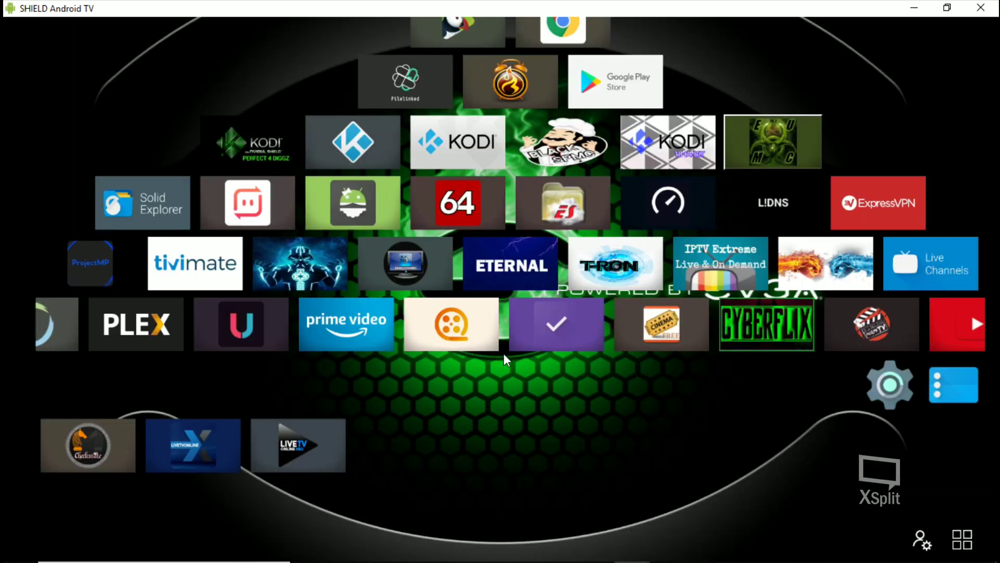
key(Up)
key(Up)
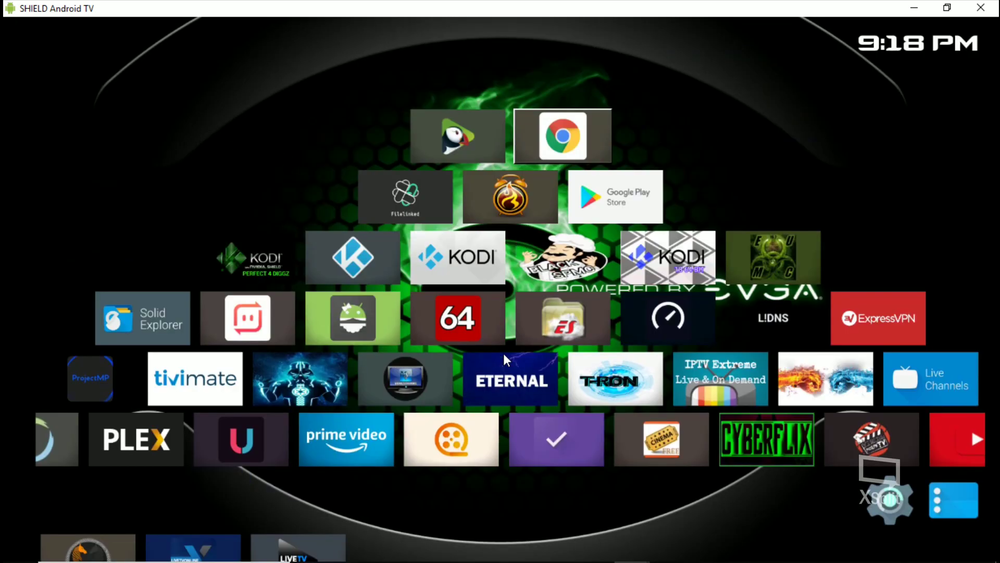
key(Down)
key(Down)
key(Right)
key(Right)
key(Right)
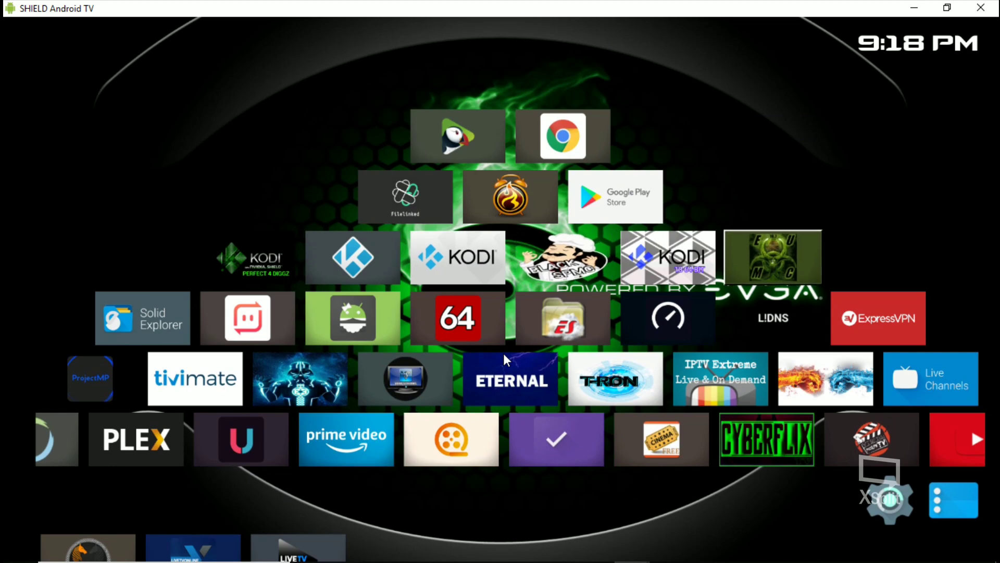
key(Left)
key(Left)
key(Left)
key(Right)
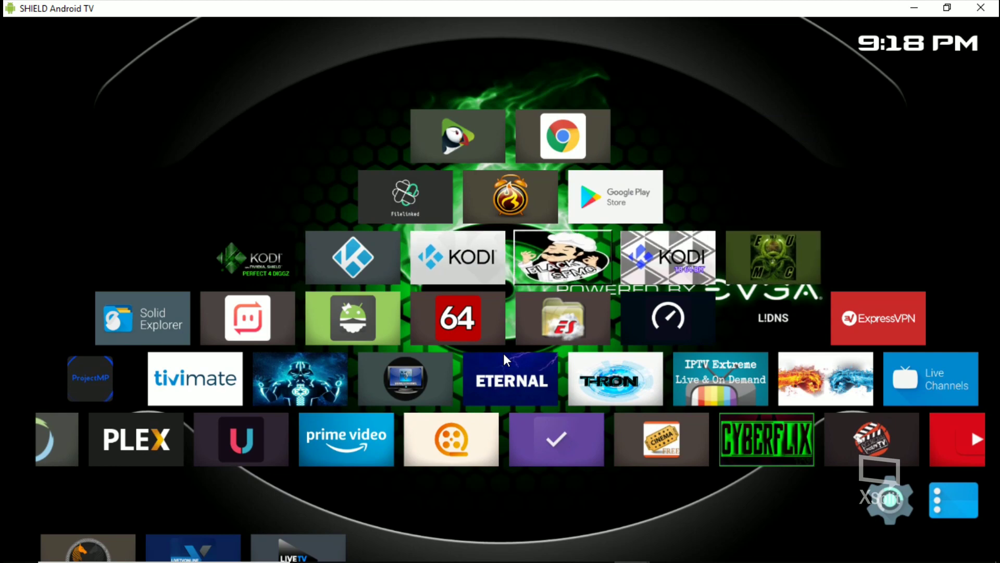
key(Right)
key(Right)
key(Left)
key(Left)
key(Left)
key(Right)
key(Right)
key(Right)
key(Left)
key(Left)
key(Left)
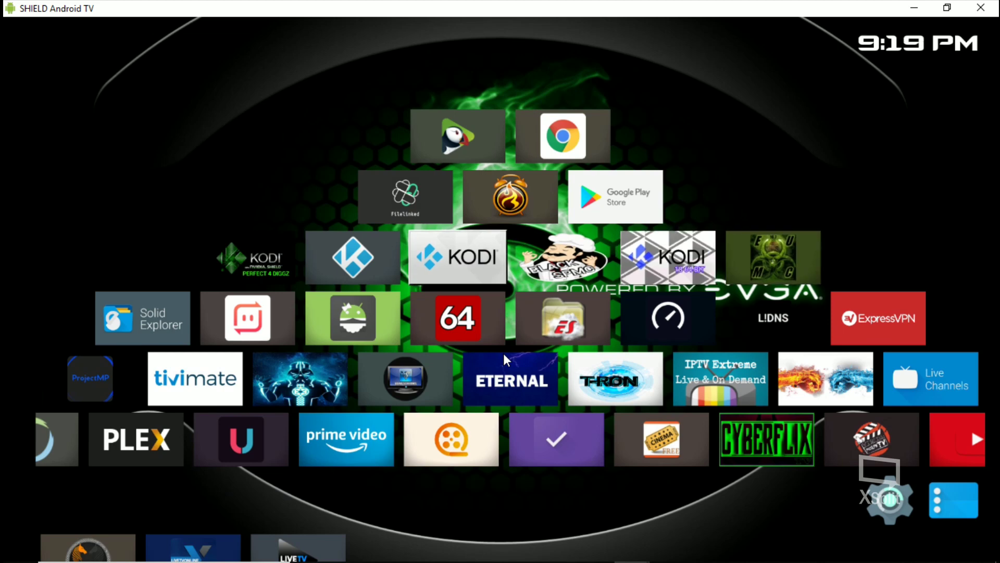
key(Right)
key(Right)
key(Left)
key(Left)
key(Right)
key(Right)
key(Left)
key(Right)
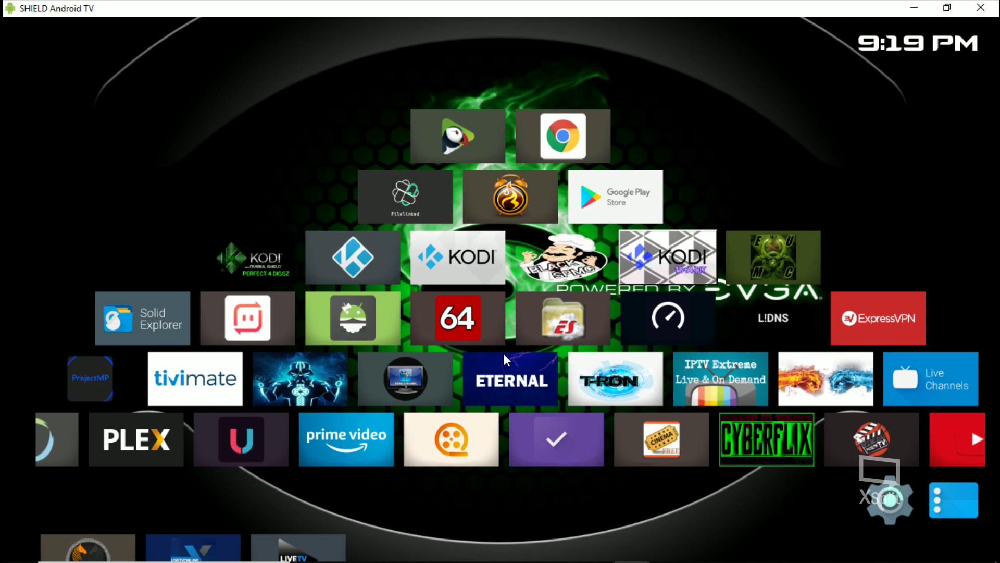